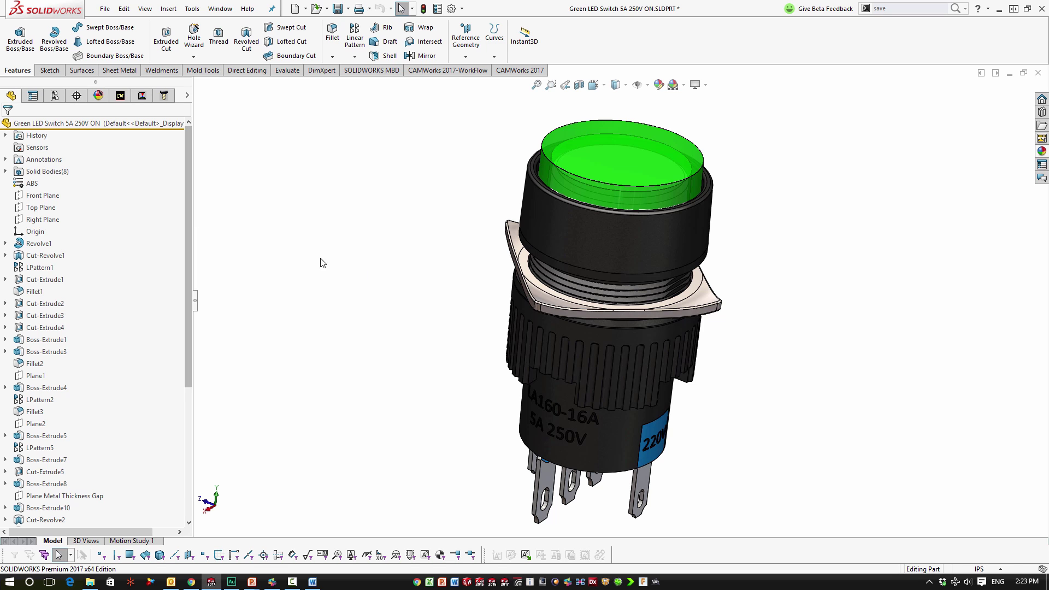
Expand Solid Bodies(8) and highlight Rubber Washer, Metal Square Washer, Revolve ON/OFF Switch and Body.
left_click(5, 171)
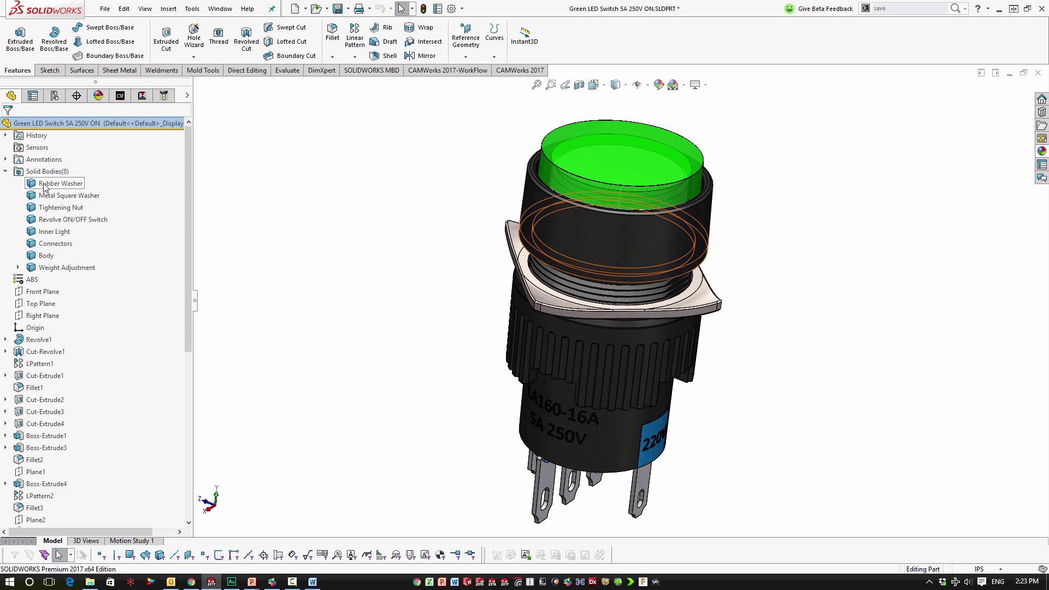
left_click(49, 183)
left_click(48, 195)
left_click(60, 219)
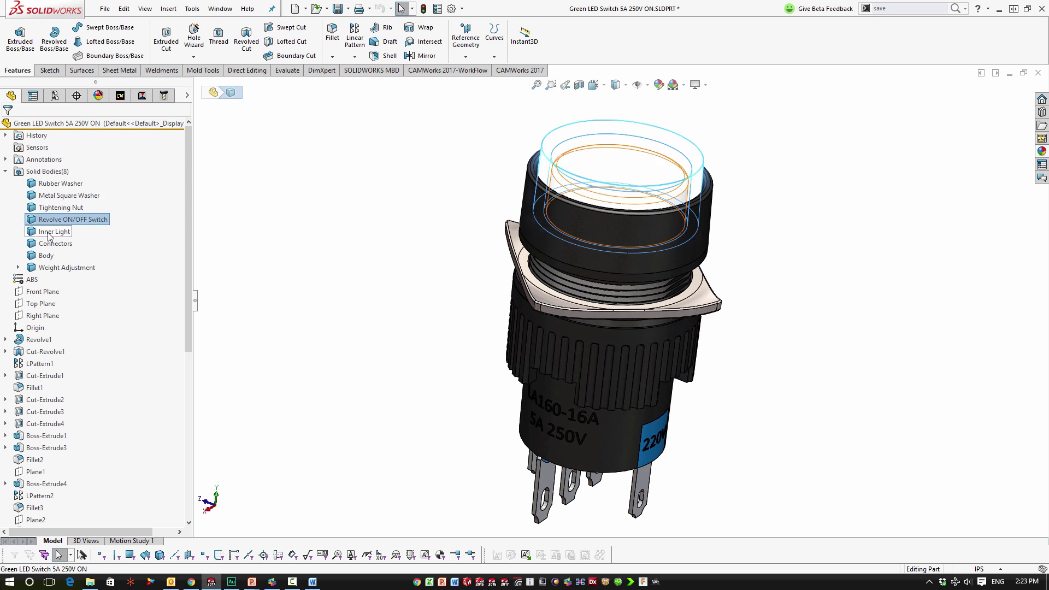
left_click(47, 255)
left_click(265, 269)
Explode the switch using the ExplView1 exploded view from the configurations list.
left_click(55, 95)
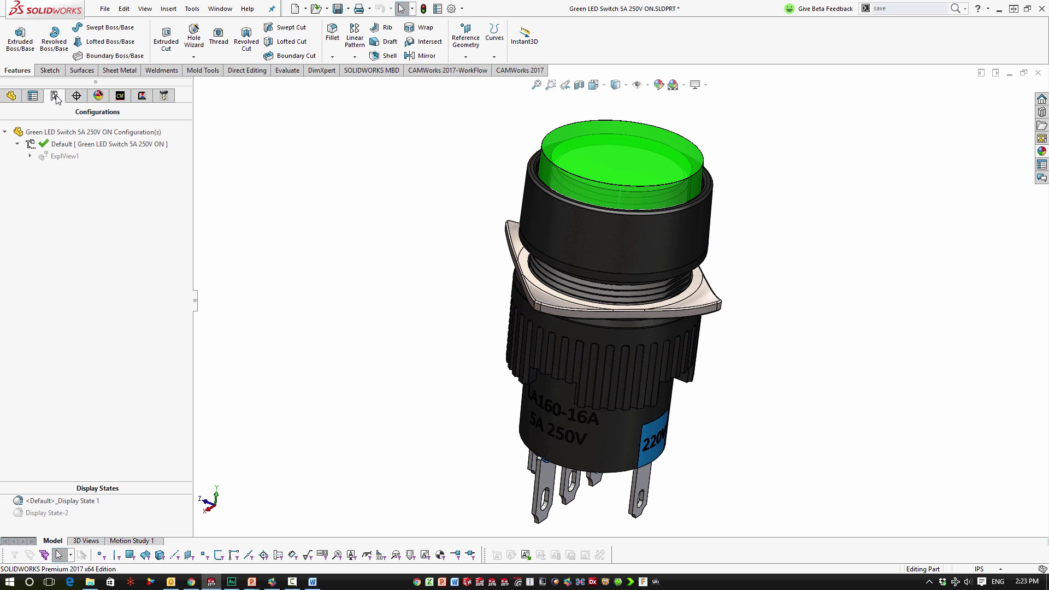
right_click(70, 157)
left_click(90, 164)
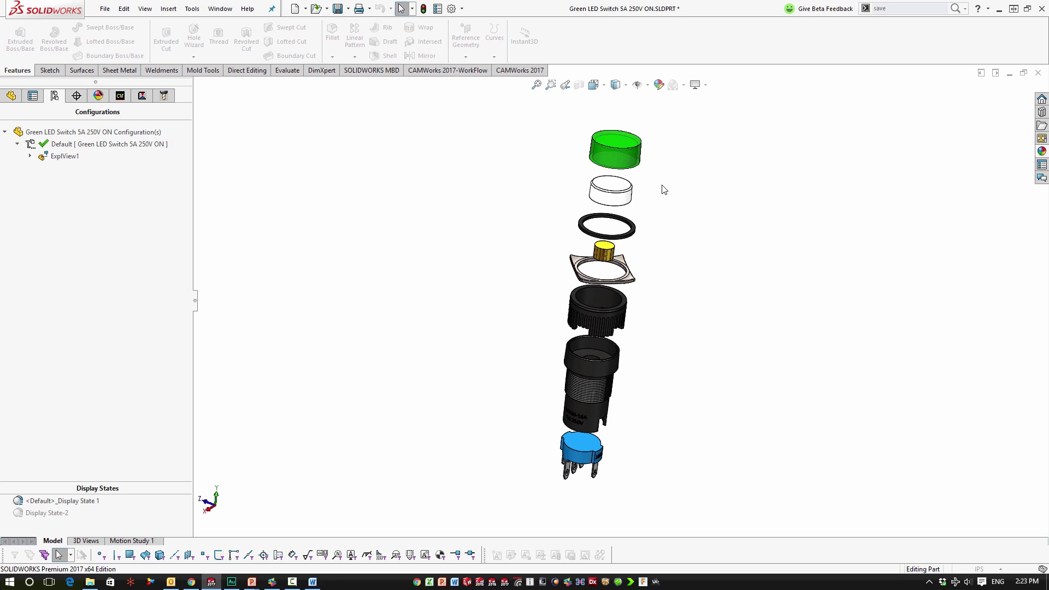
Inspect the green lens cap, black washer ring and blue connector base bodies.
scroll(625, 164, "down", 3)
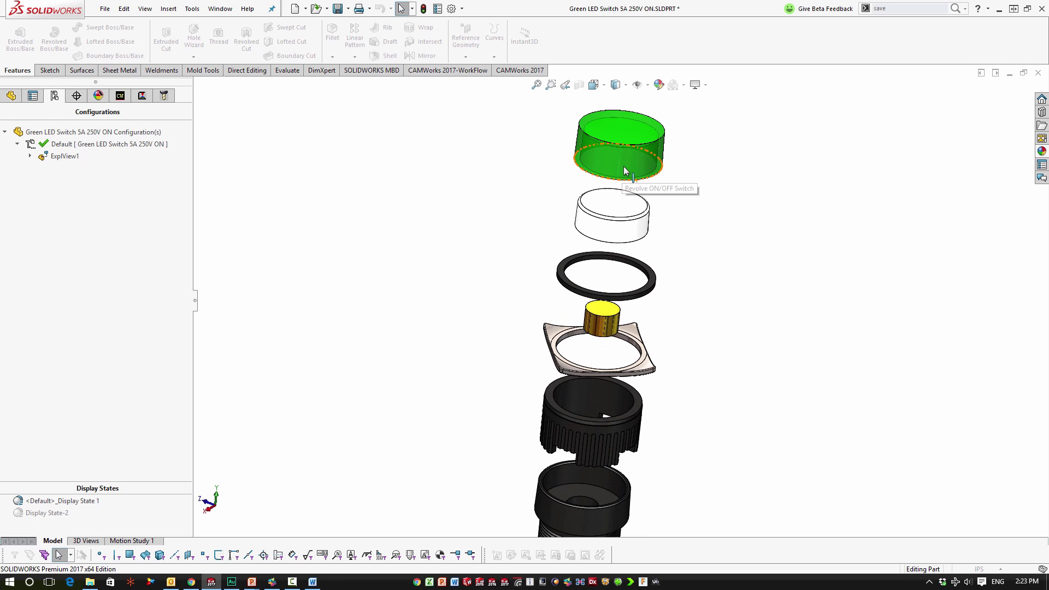
left_click(628, 158)
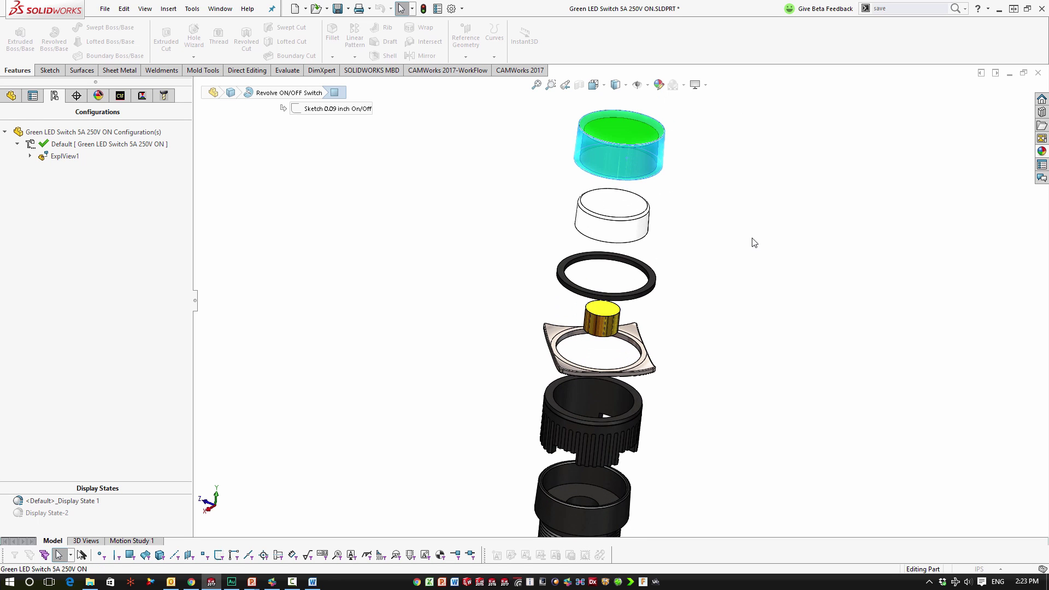
left_click(755, 242)
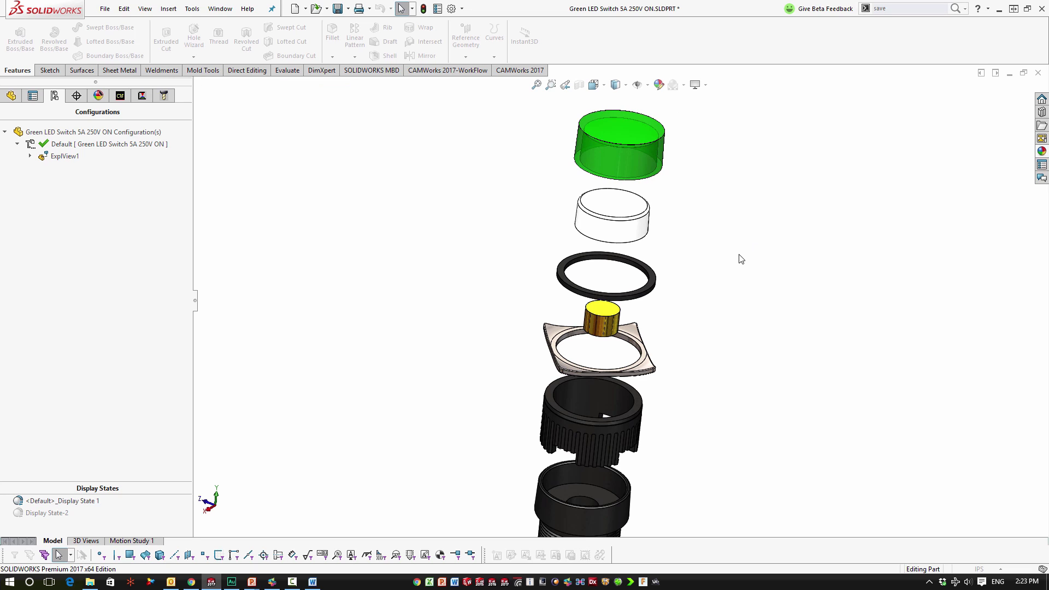
left_click(652, 281)
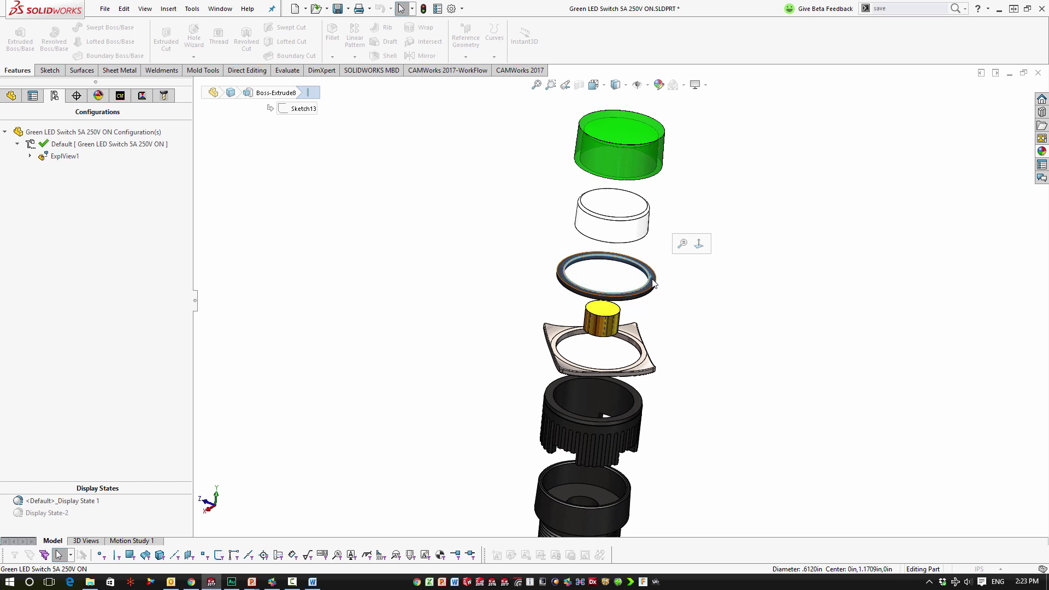
left_click(676, 316)
scroll(642, 408, "up", 5)
scroll(607, 408, "down", 5)
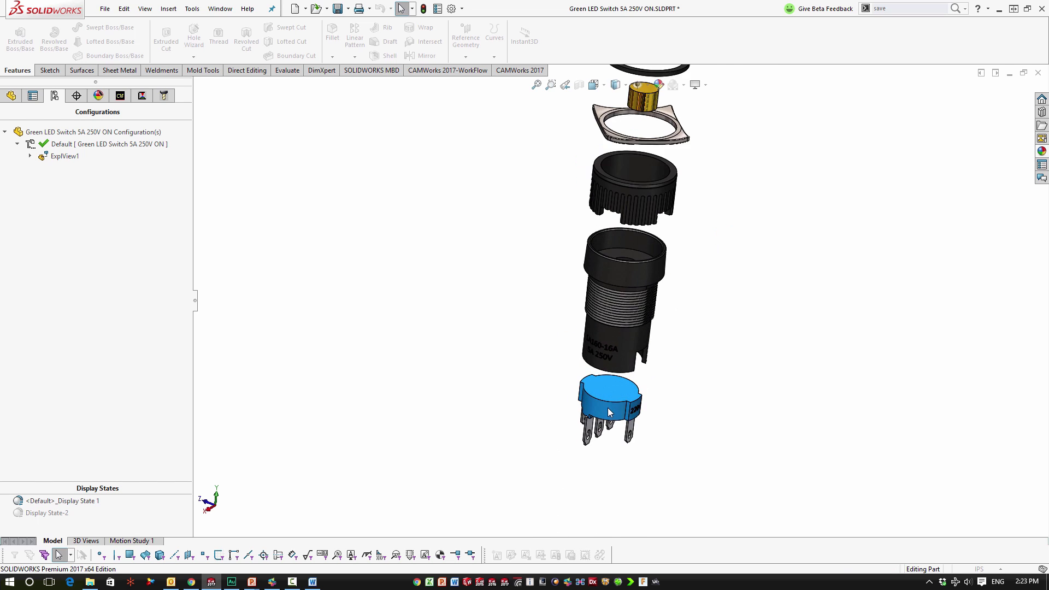
scroll(607, 408, "down", 3)
left_click(627, 411)
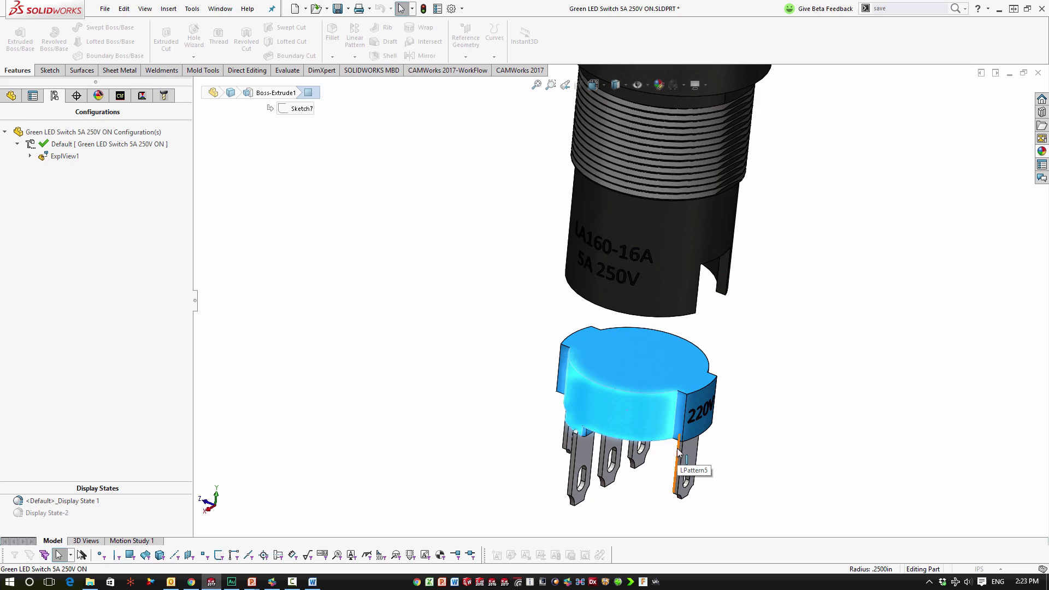
Collapse ExplView1 to reassemble the switch and return to the feature tree.
right_click(61, 158)
left_click(82, 165)
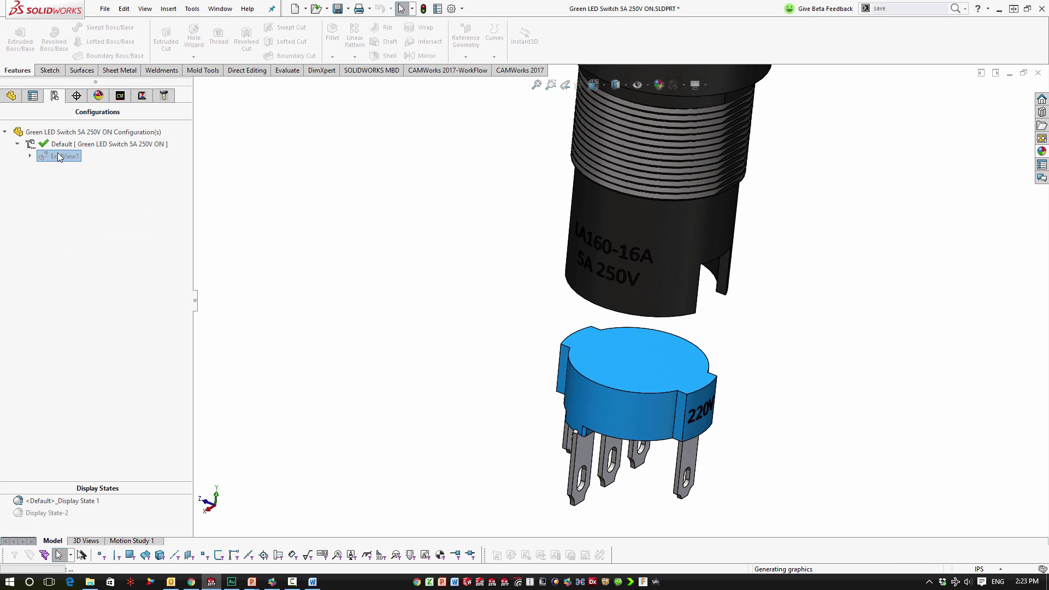
left_click(11, 96)
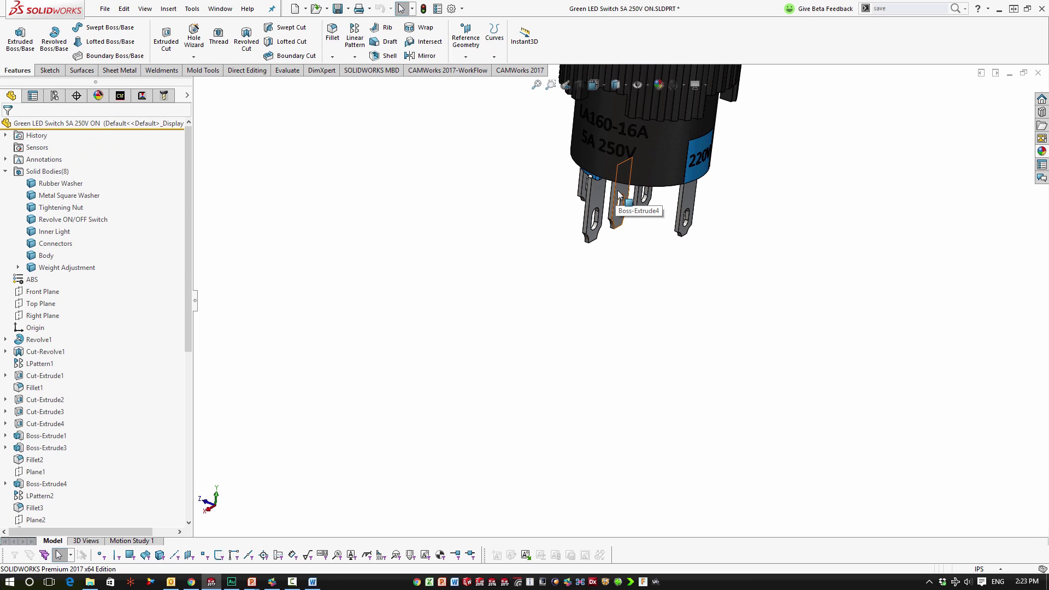
Open the Boss-Extrude4 connector pin extrusion for editing.
left_click(619, 195)
middle_click_drag(623, 203, 629, 411, "ctrl")
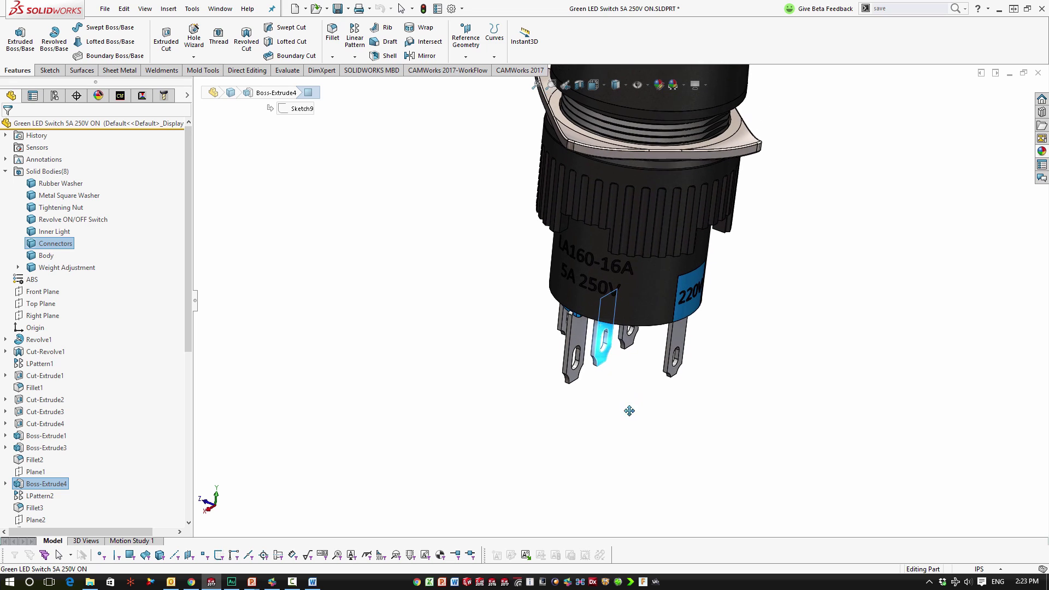
right_click(34, 485)
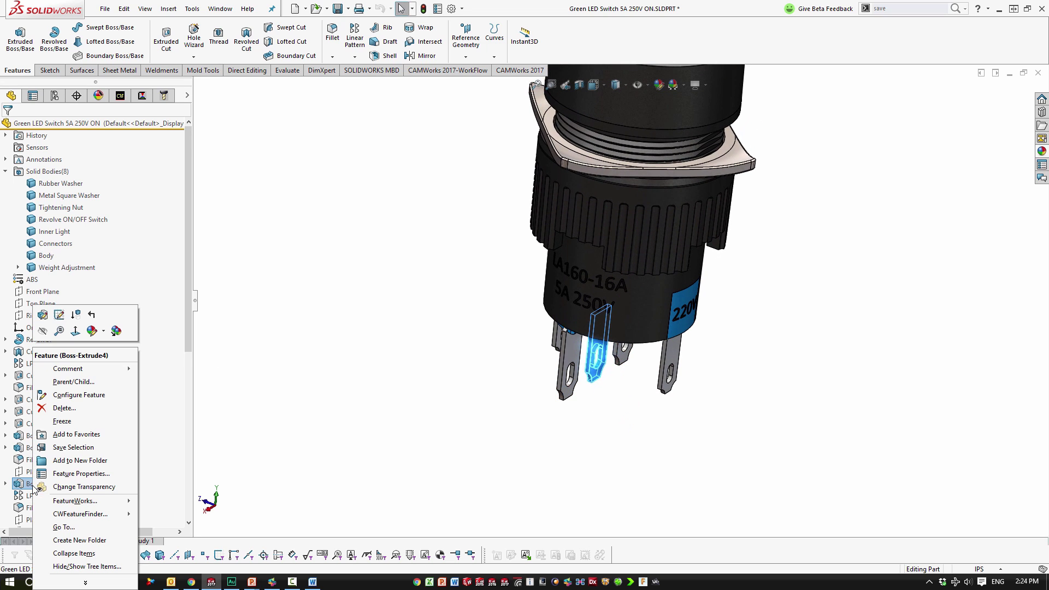
left_click(43, 315)
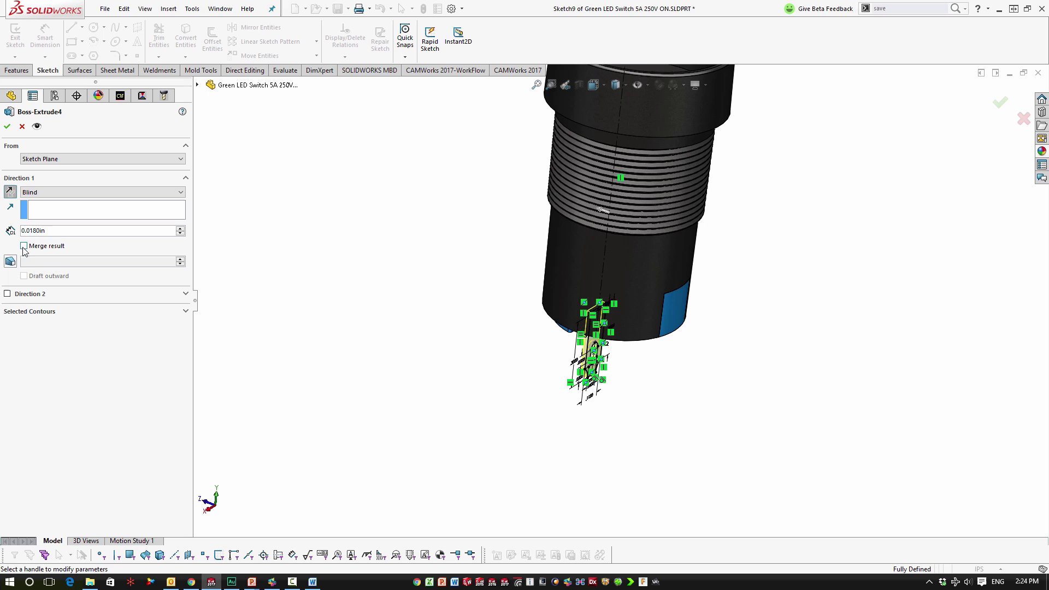
Turn off Merge result on Boss-Extrude4 and make LPattern2 pattern the Boss-Extrude4 body.
left_click(8, 130)
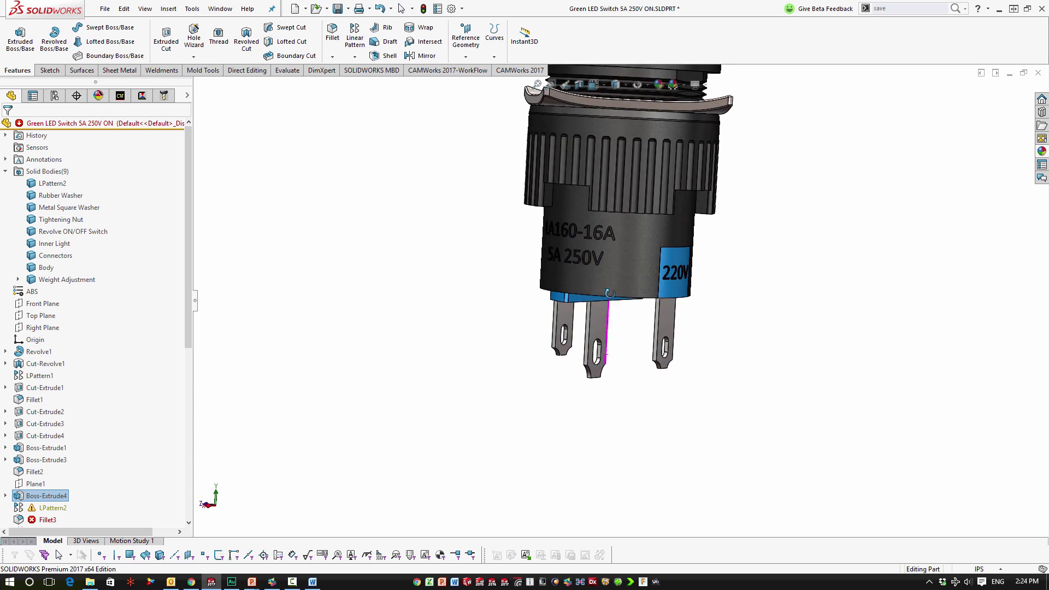
middle_click_drag(610, 293, 612, 263)
left_click(45, 508)
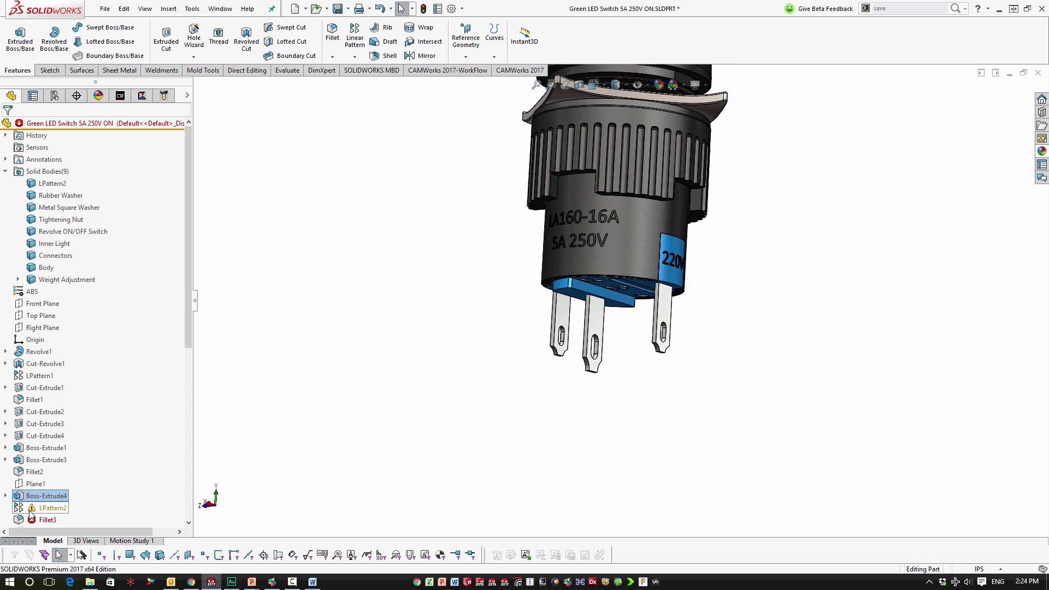
left_click(42, 506)
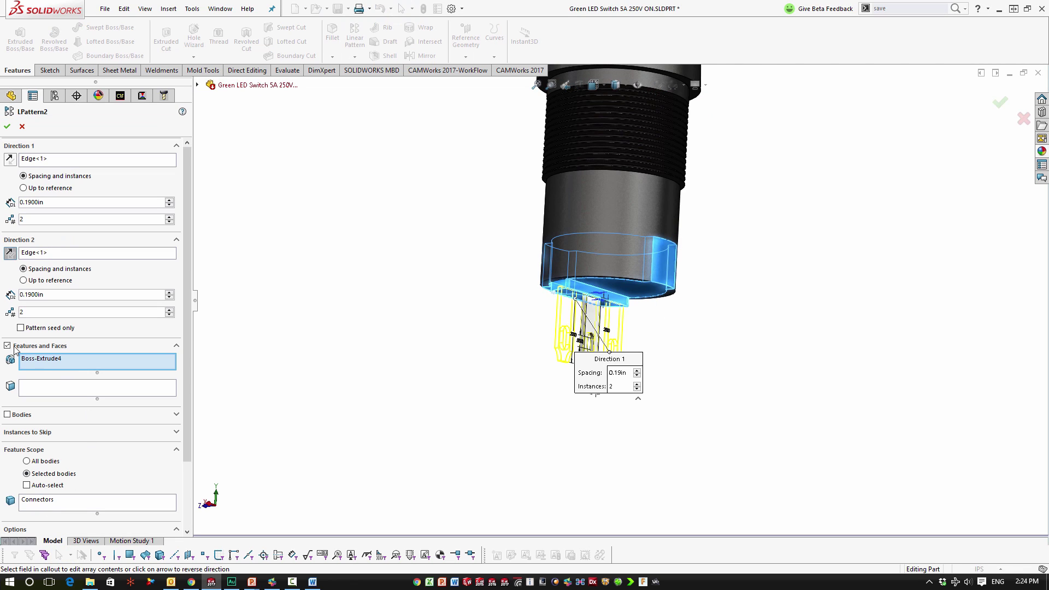
left_click(8, 346)
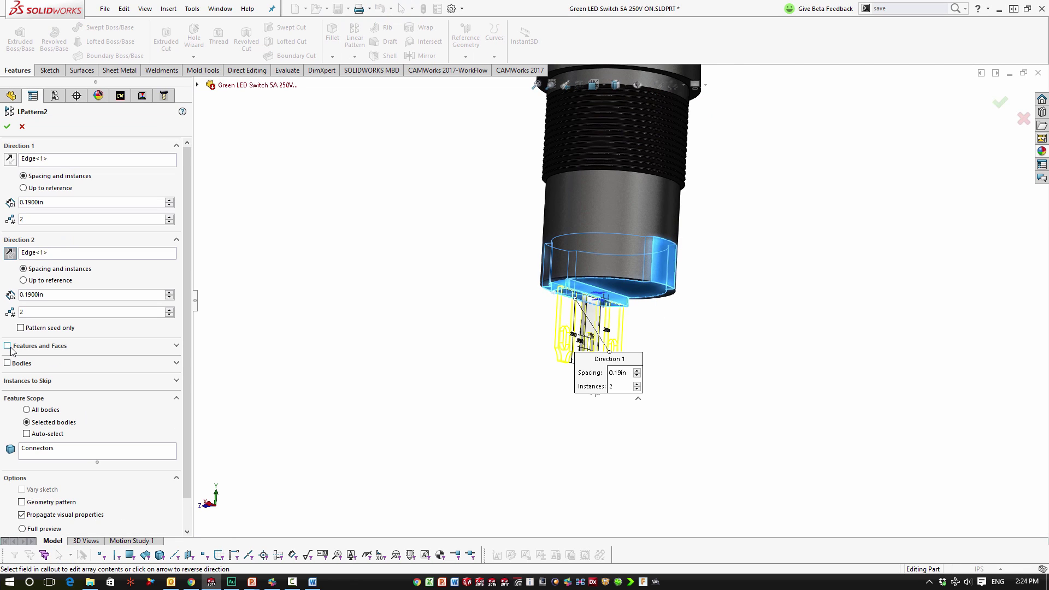
left_click(6, 364)
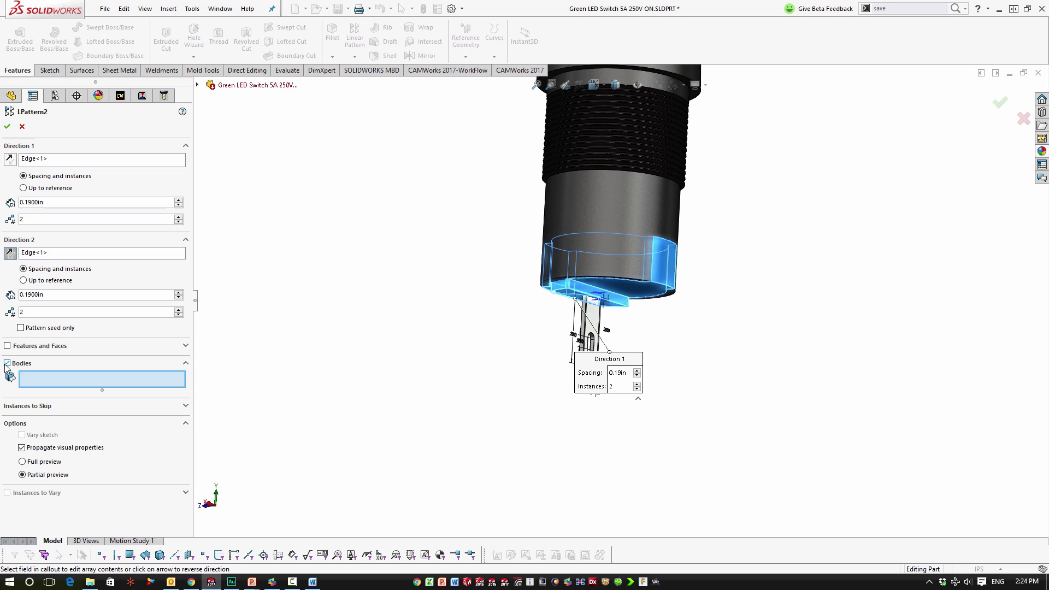
left_click(595, 320)
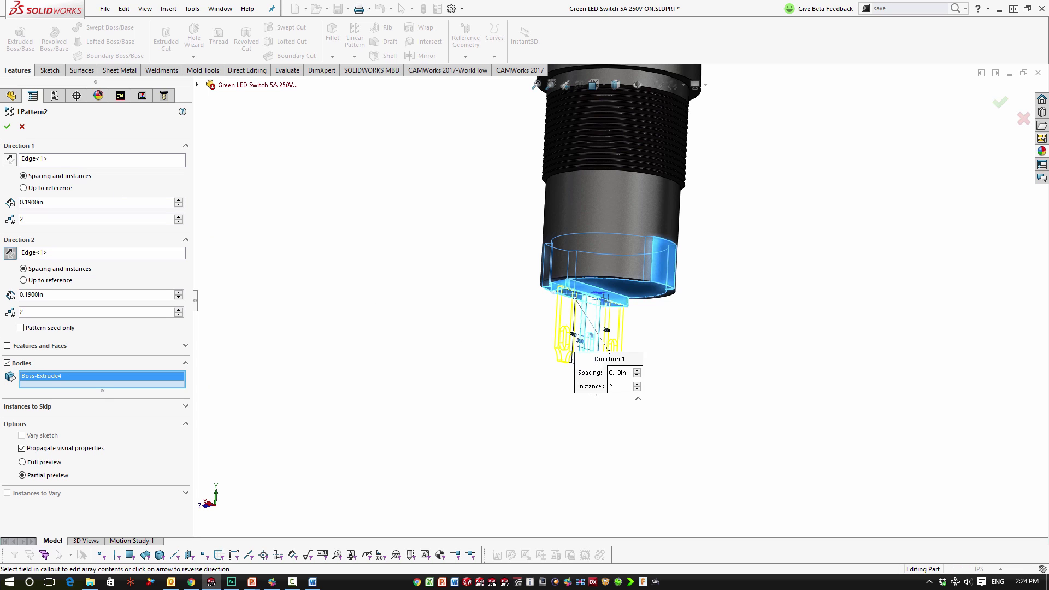
left_click(7, 126)
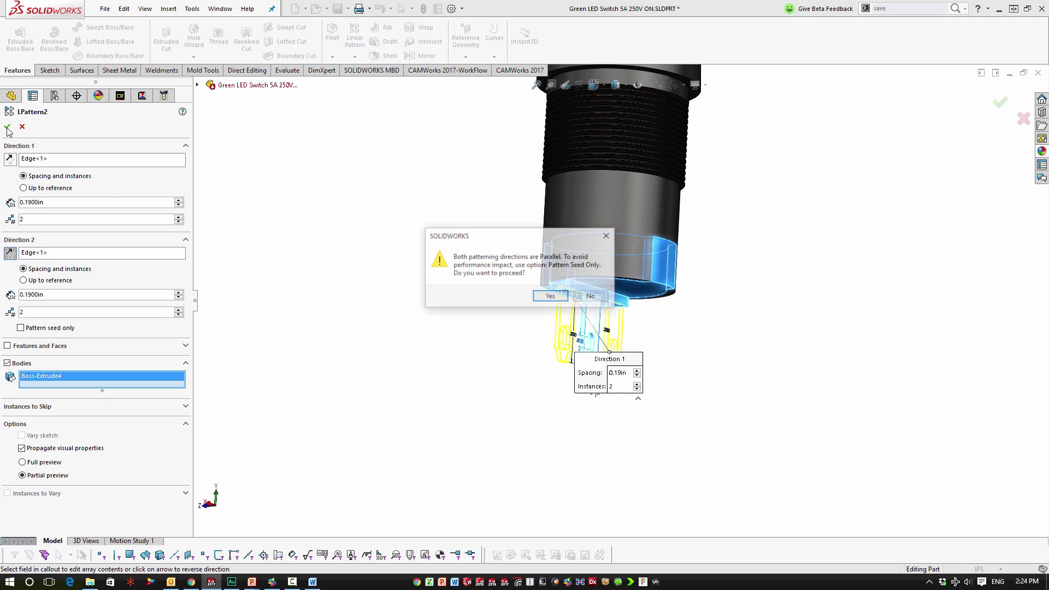
left_click(531, 299)
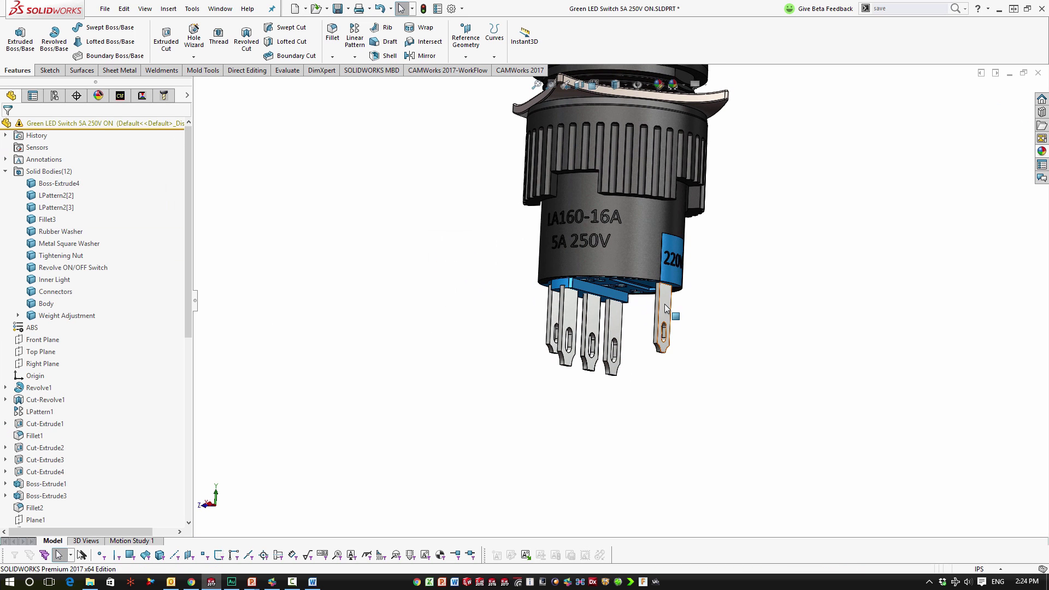
Turn off Merge result on the Boss-Extrude5 pin extrusion.
left_click(664, 316)
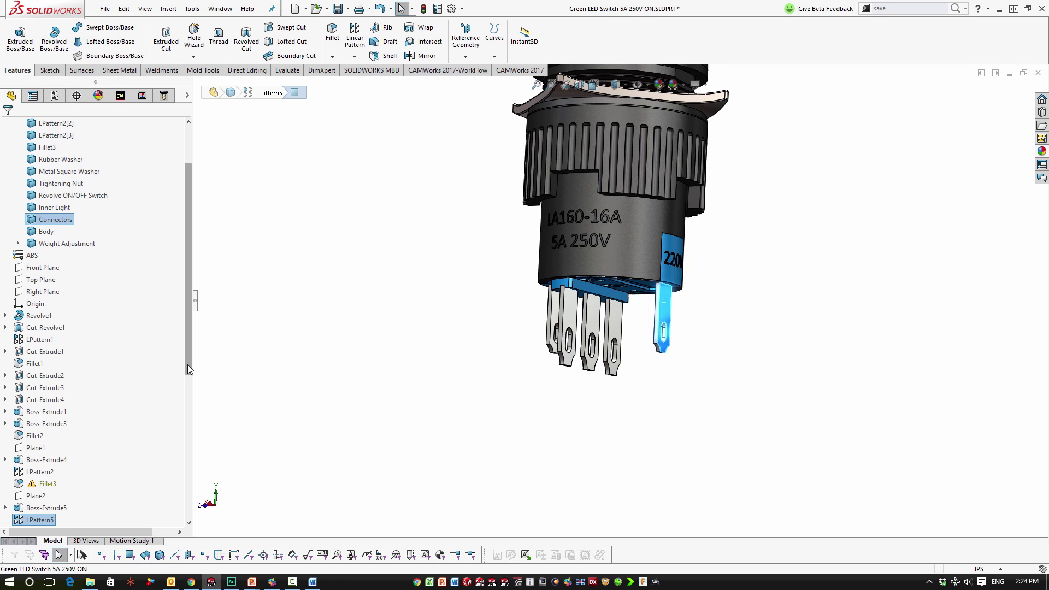
scroll(55, 492, "down", 1)
left_click(59, 483)
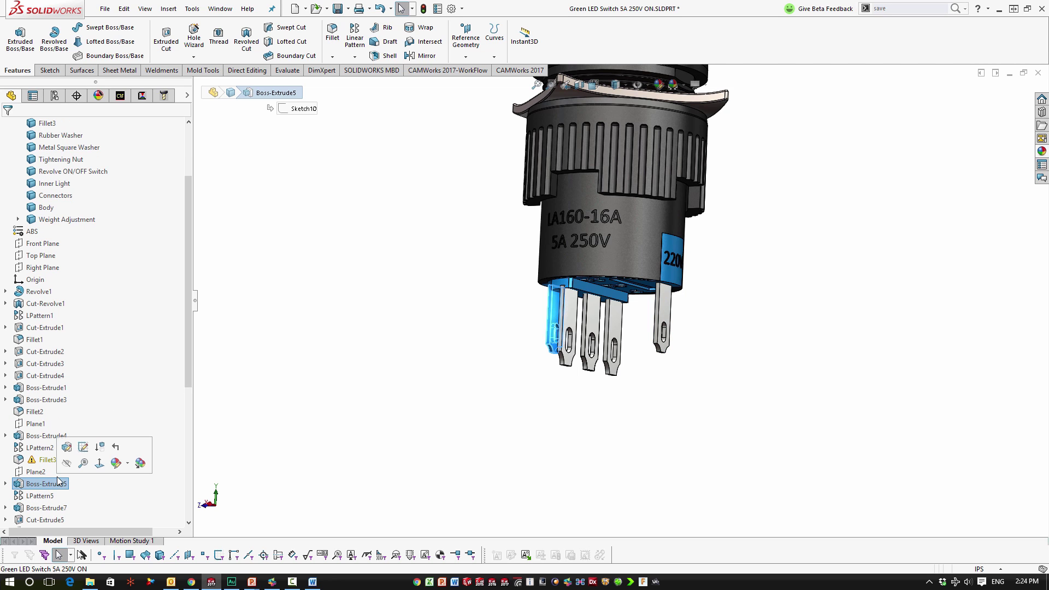
left_click(67, 447)
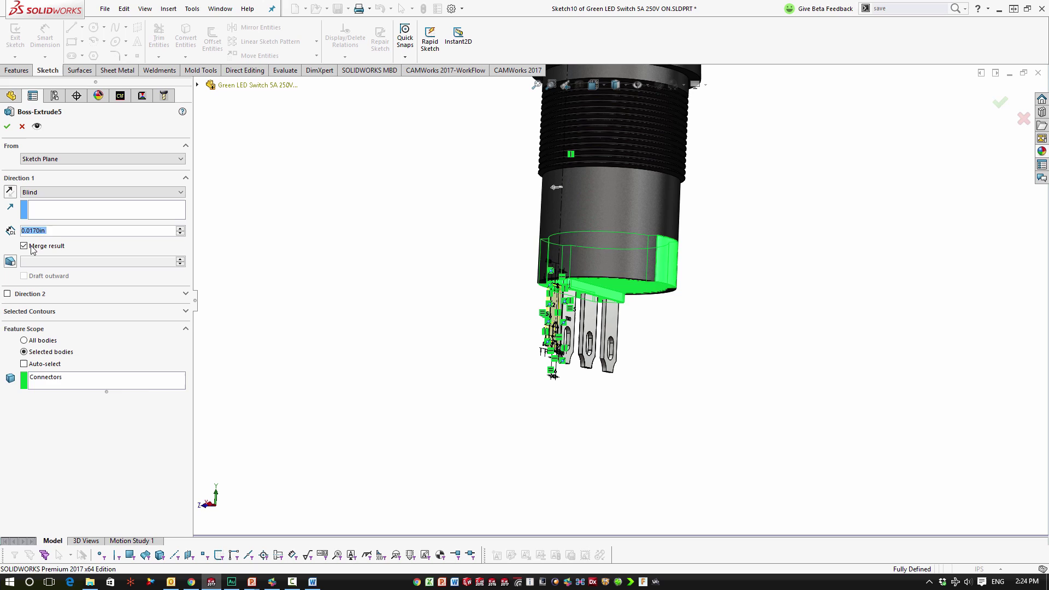
left_click(24, 247)
left_click(6, 127)
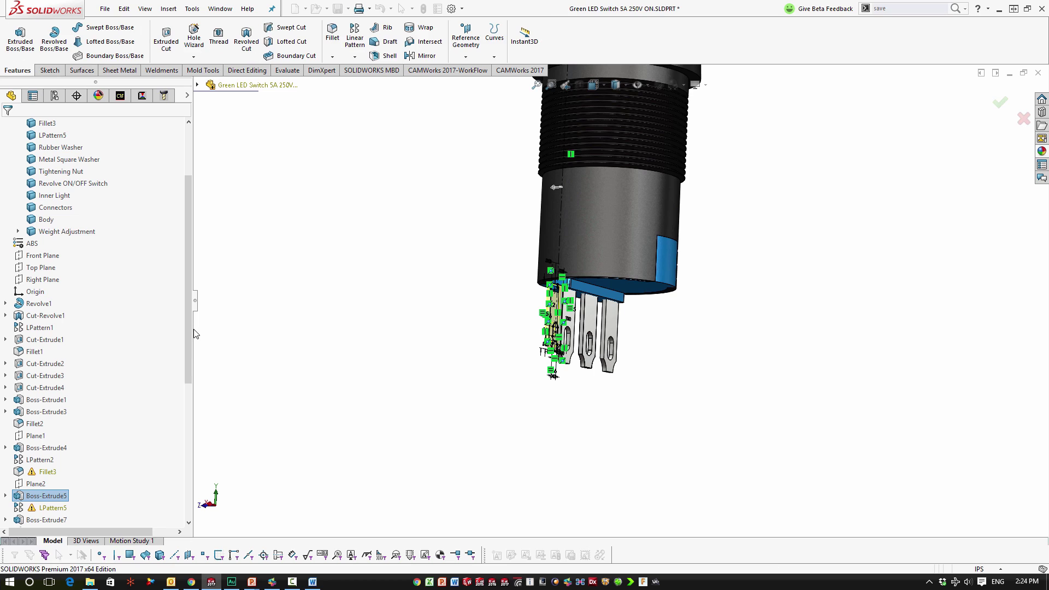
Repair LPattern5 to pattern the Boss-Extrude5 body along a reversed model-edge direction.
scroll(171, 365, "down", 2)
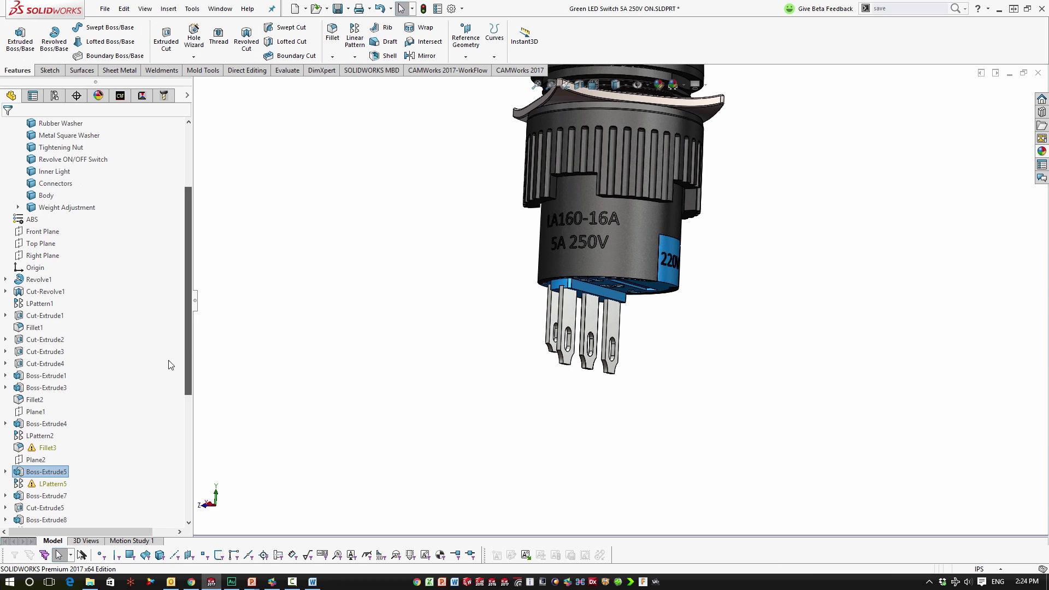
double_click(52, 483)
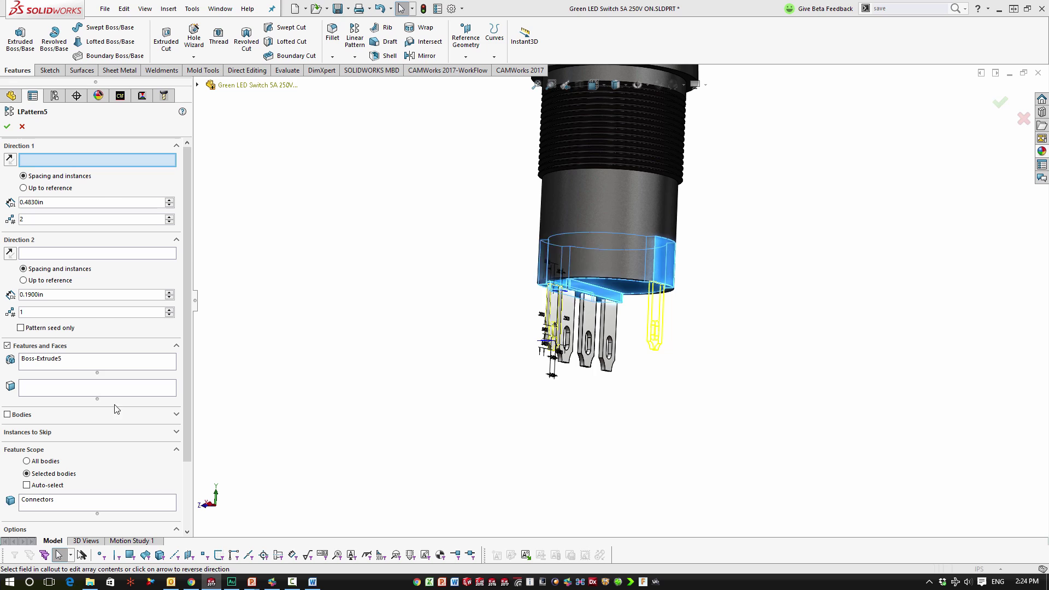
left_click(606, 294)
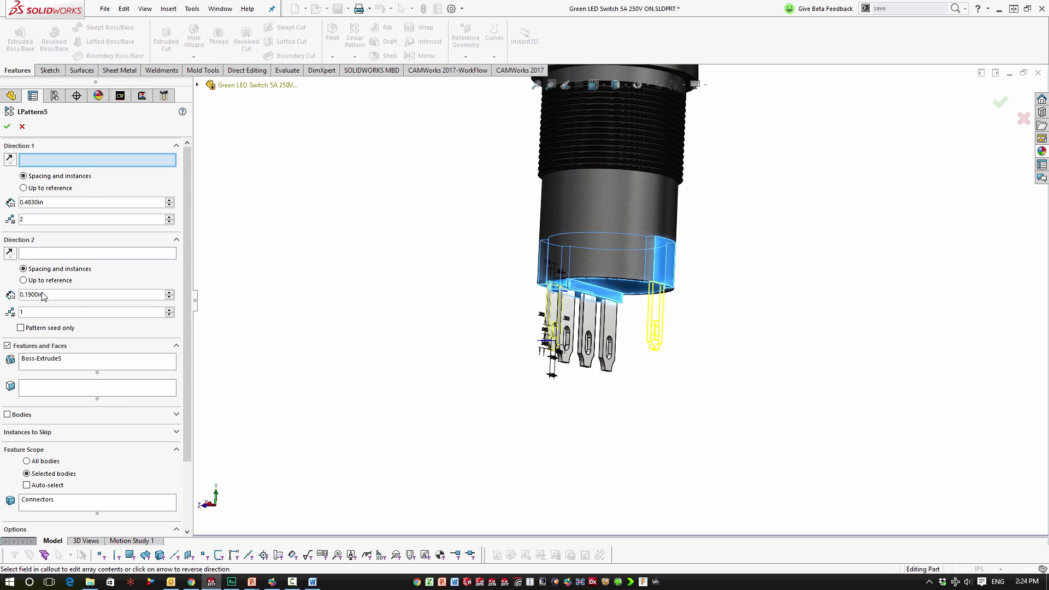
left_click(7, 346)
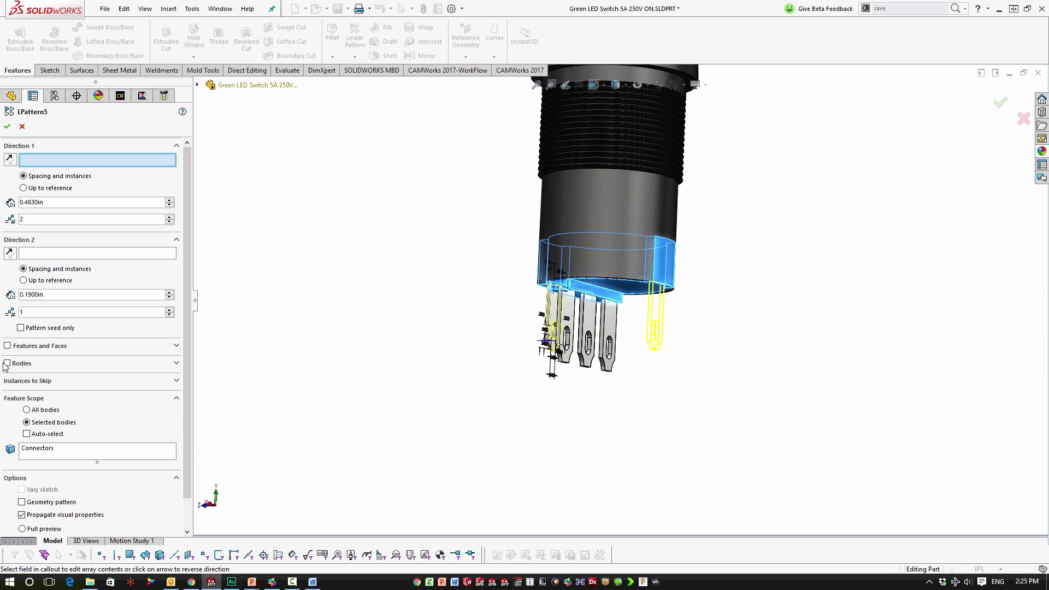
left_click(7, 363)
left_click(556, 318)
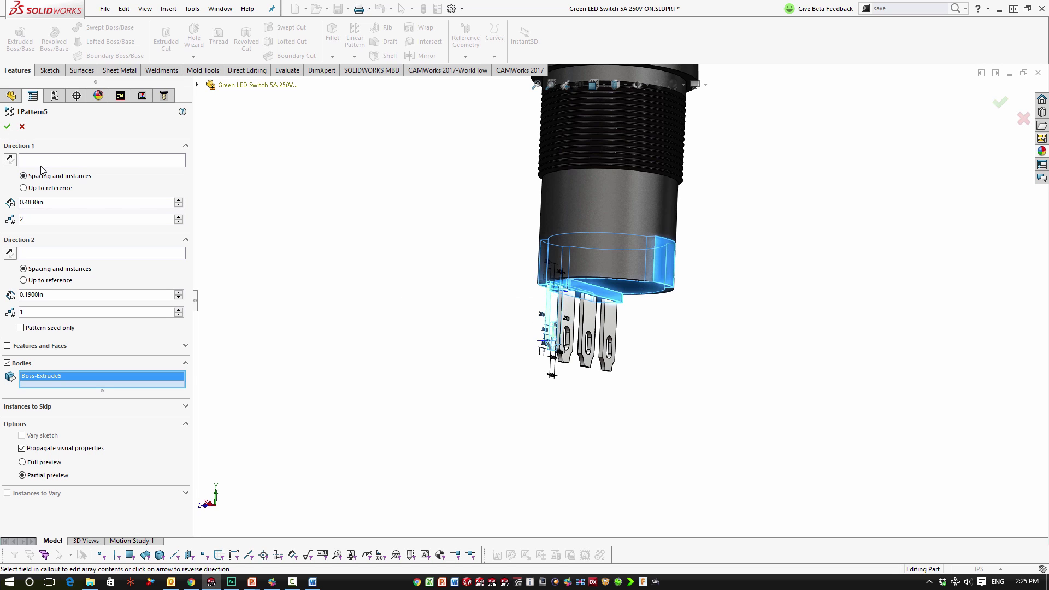
scroll(547, 287, "down", 5)
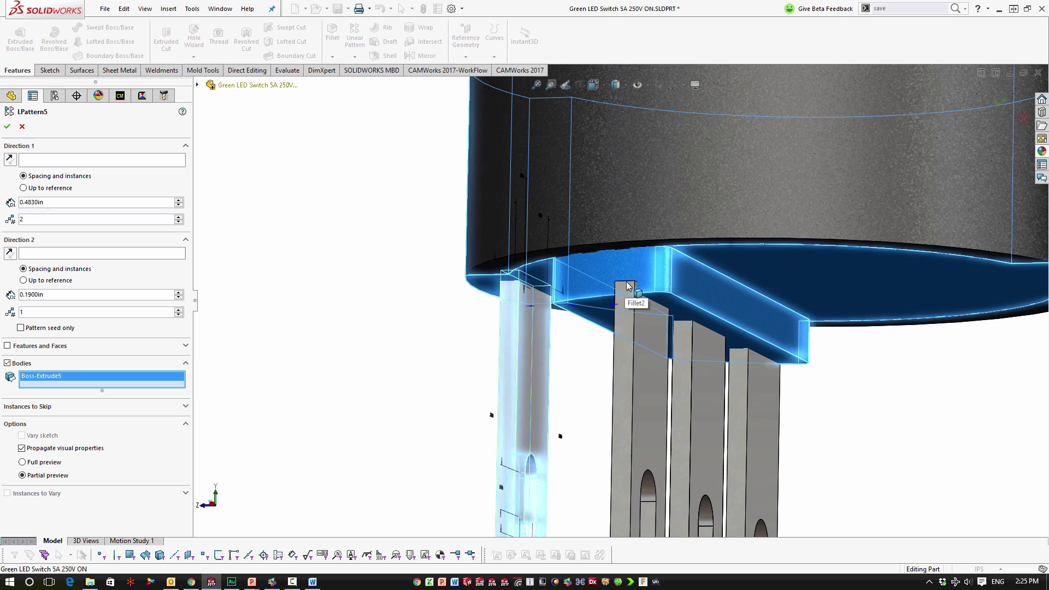
left_click(630, 284)
scroll(632, 285, "up", 5)
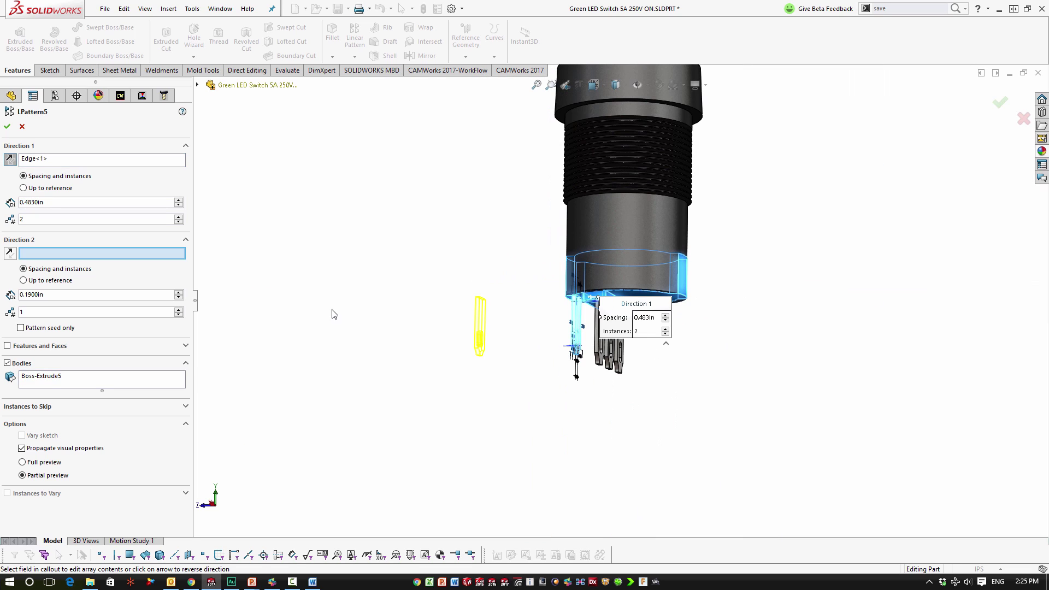
left_click(10, 159)
left_click(7, 126)
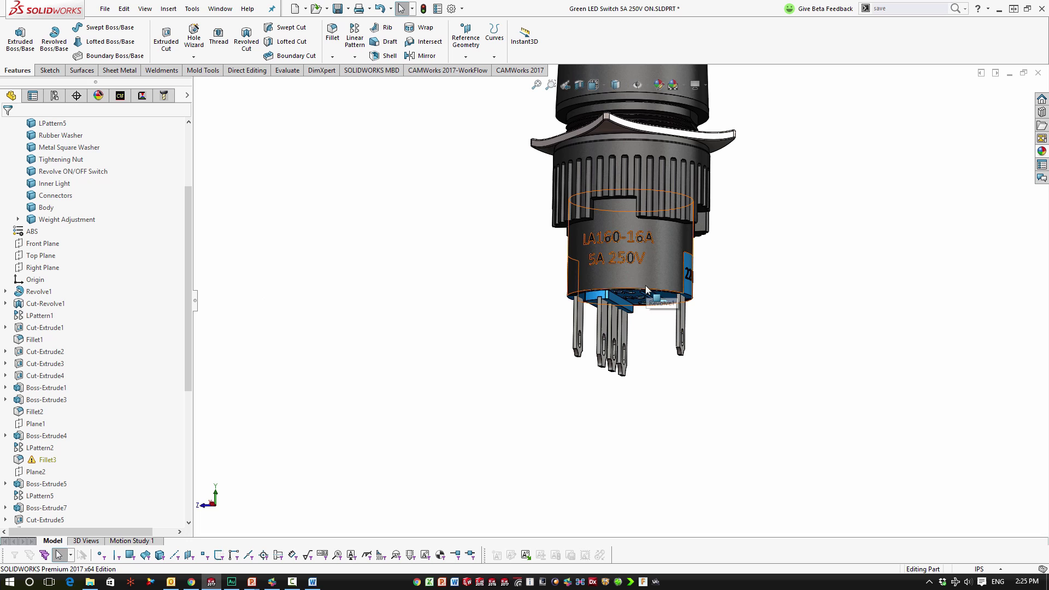
middle_click_drag(647, 289, 578, 322)
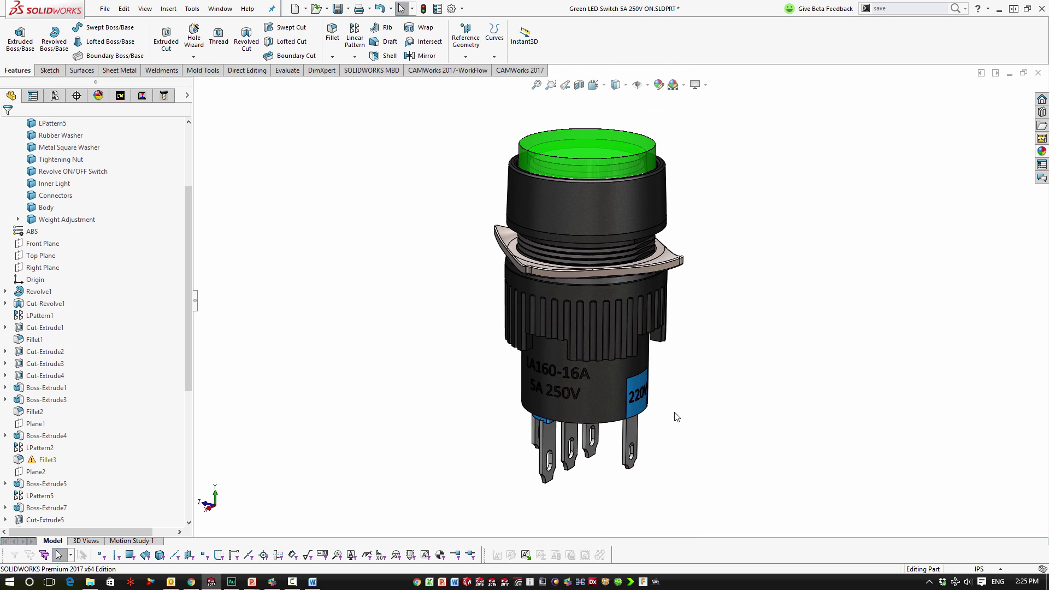
scroll(646, 377, "down", 10)
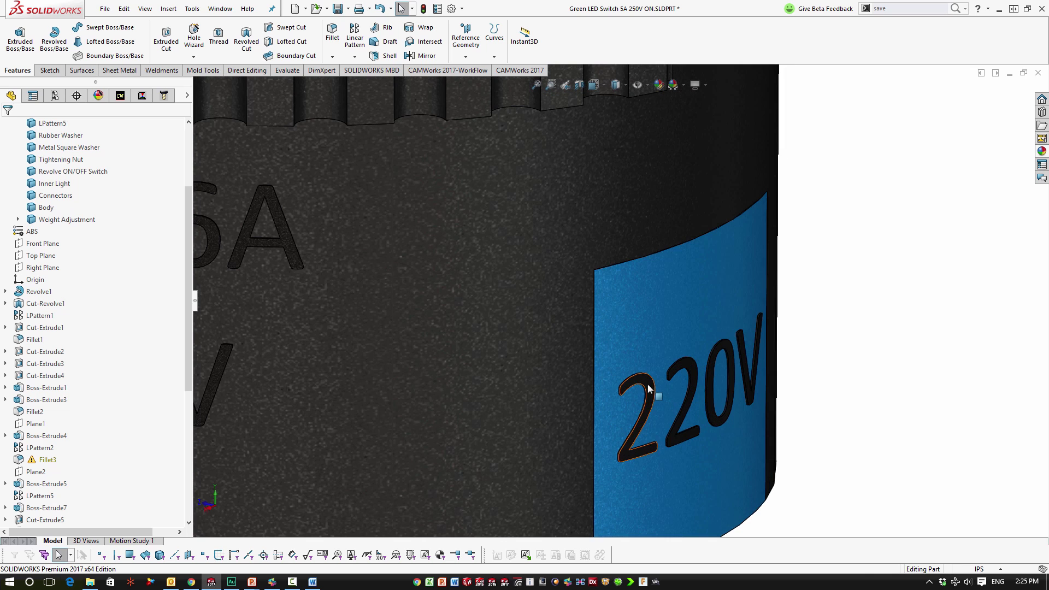
left_click(648, 388)
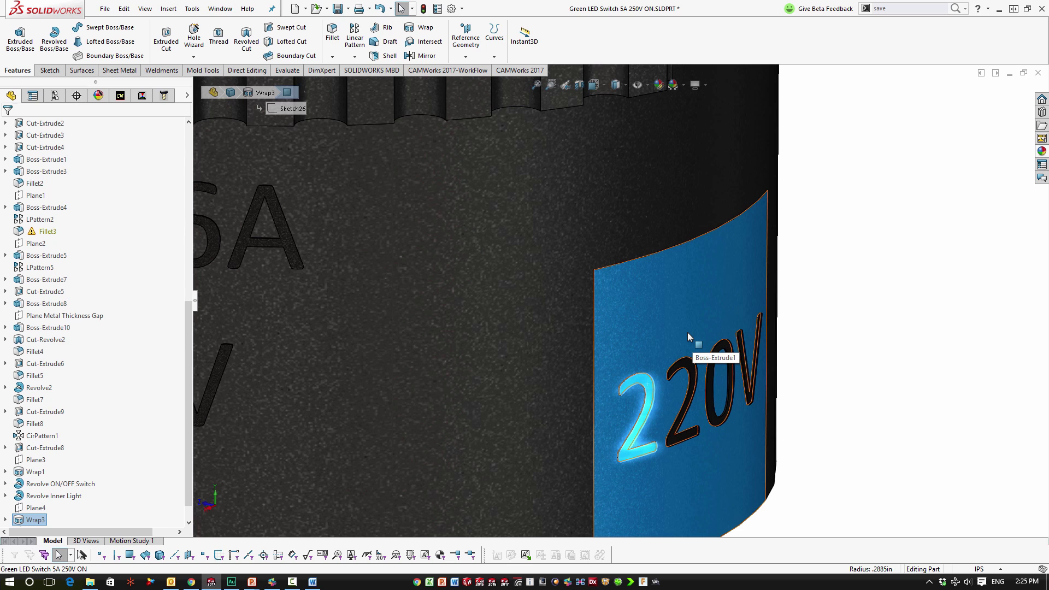
scroll(656, 335, "up", 5)
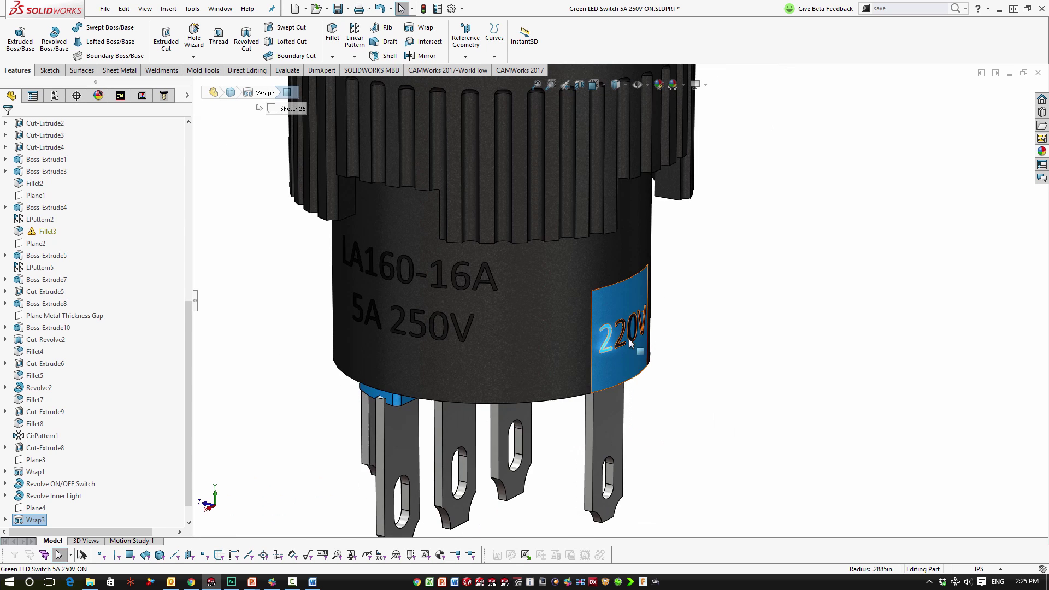
mouse_move(575, 281)
middle_mouse_down()
mouse_move(600, 301)
mouse_move(589, 286)
middle_mouse_up()
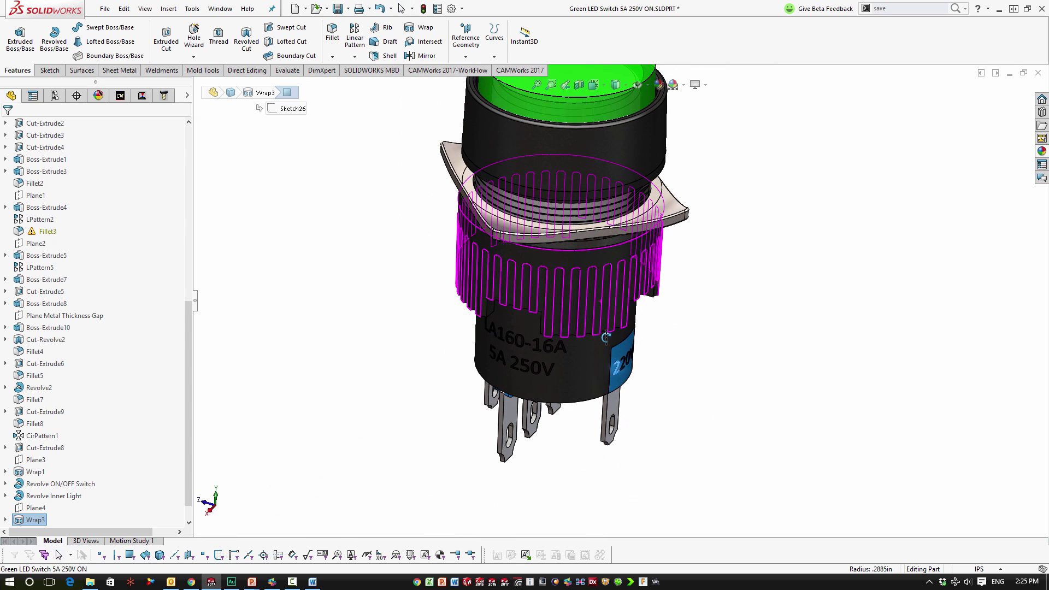
scroll(599, 343, "up", 3)
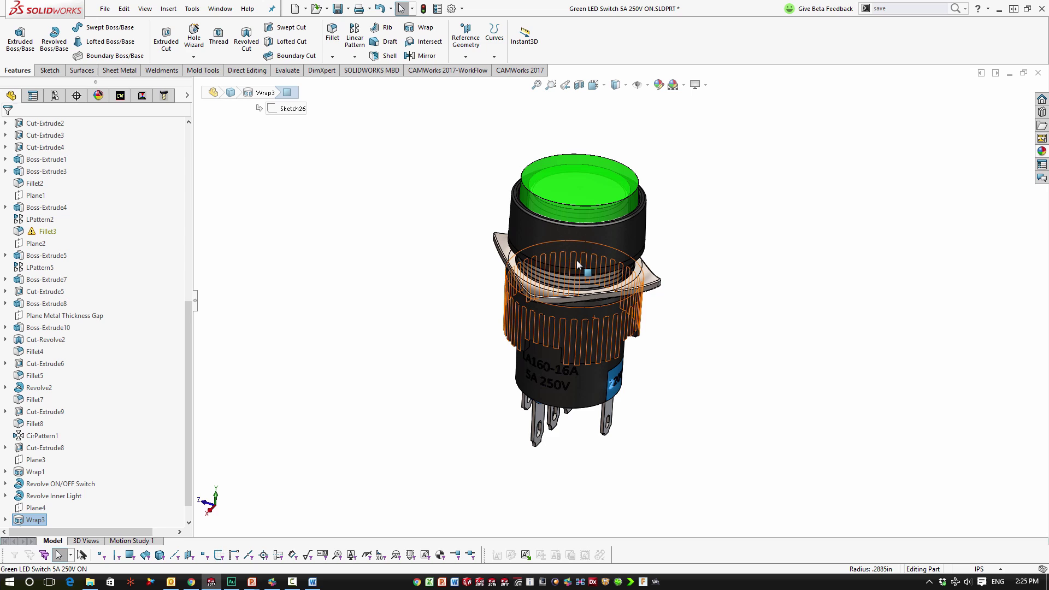
left_click(686, 251)
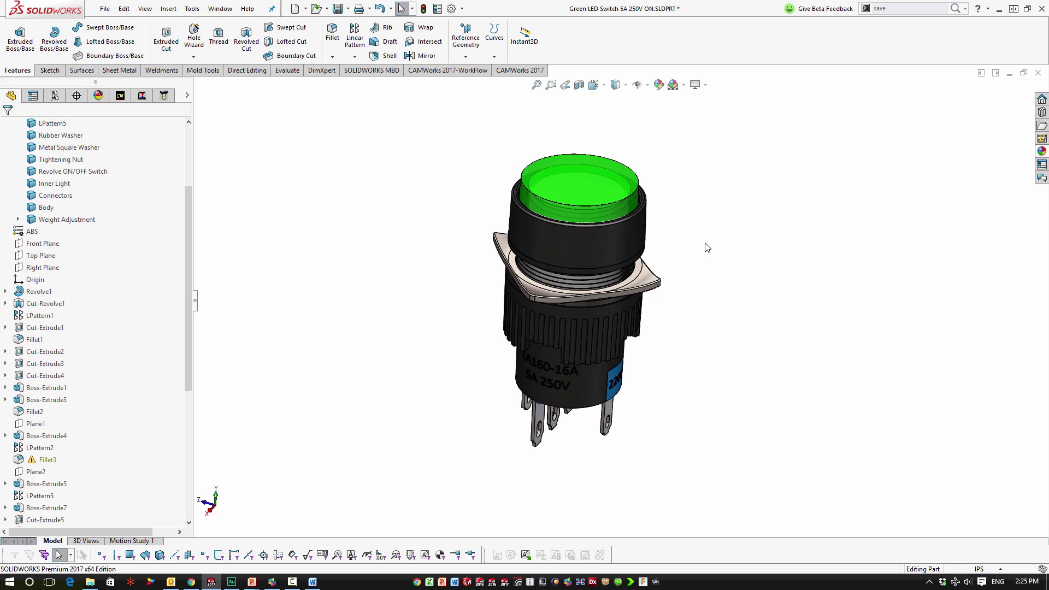
Start Save Bodies and give every body an automatic file name.
left_click(895, 8)
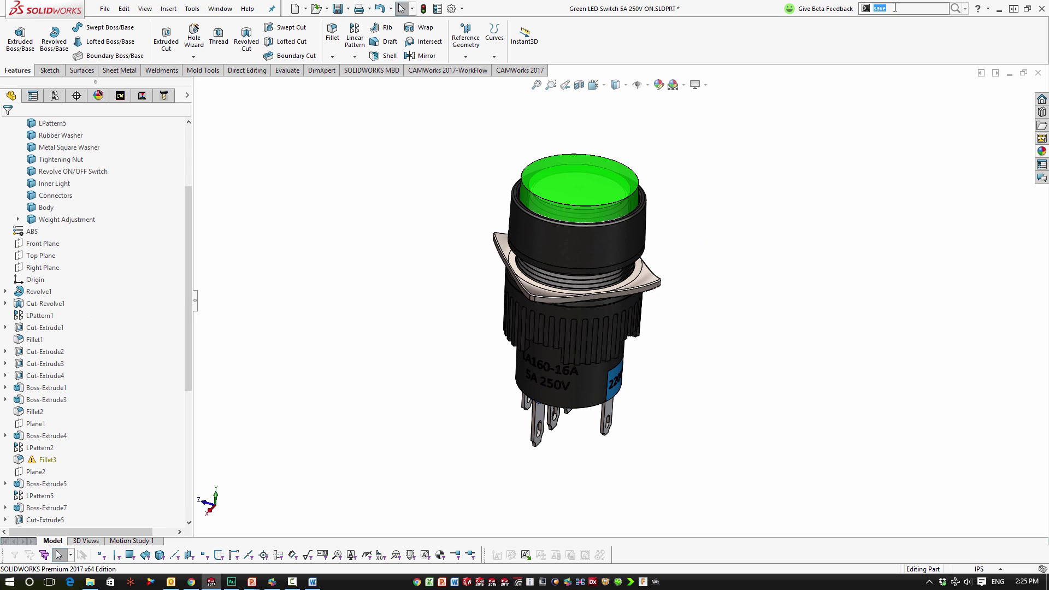
type("sav")
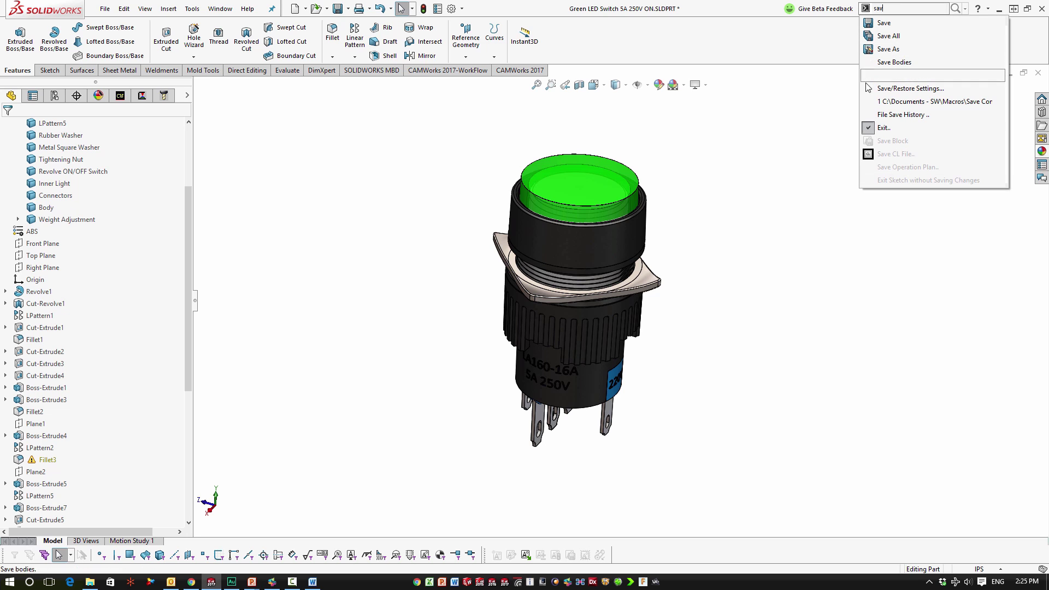
left_click(888, 63)
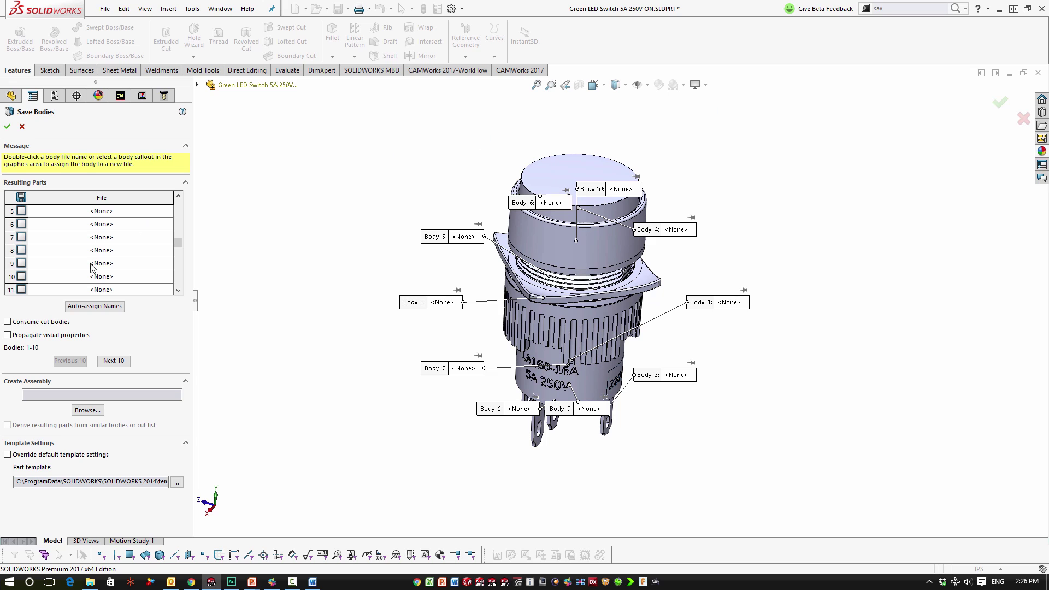
left_click(95, 307)
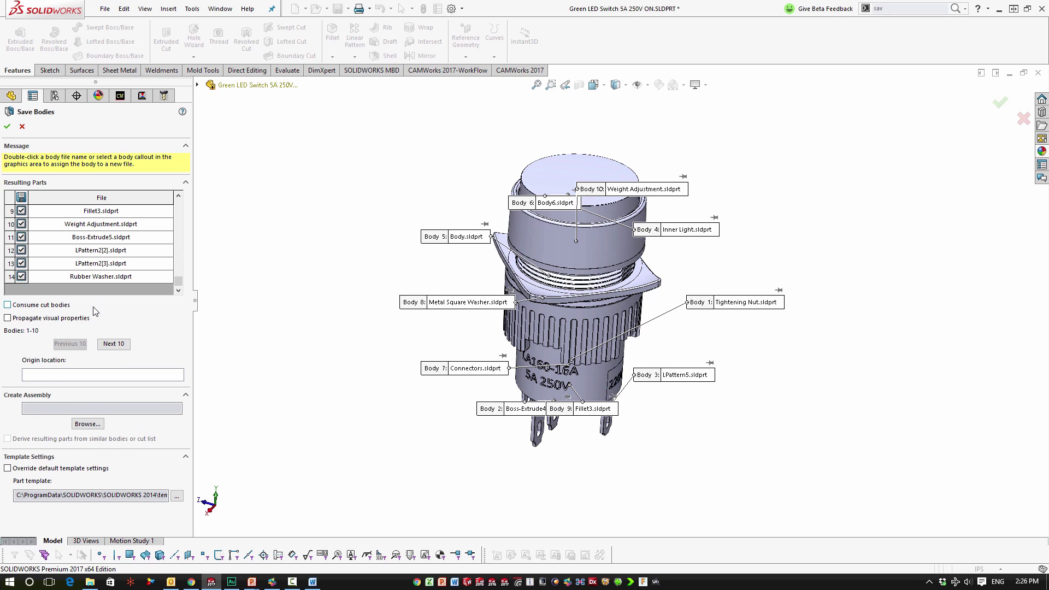
Set the resulting assembly to Button, saved in the Desktop folder.
left_click(83, 424)
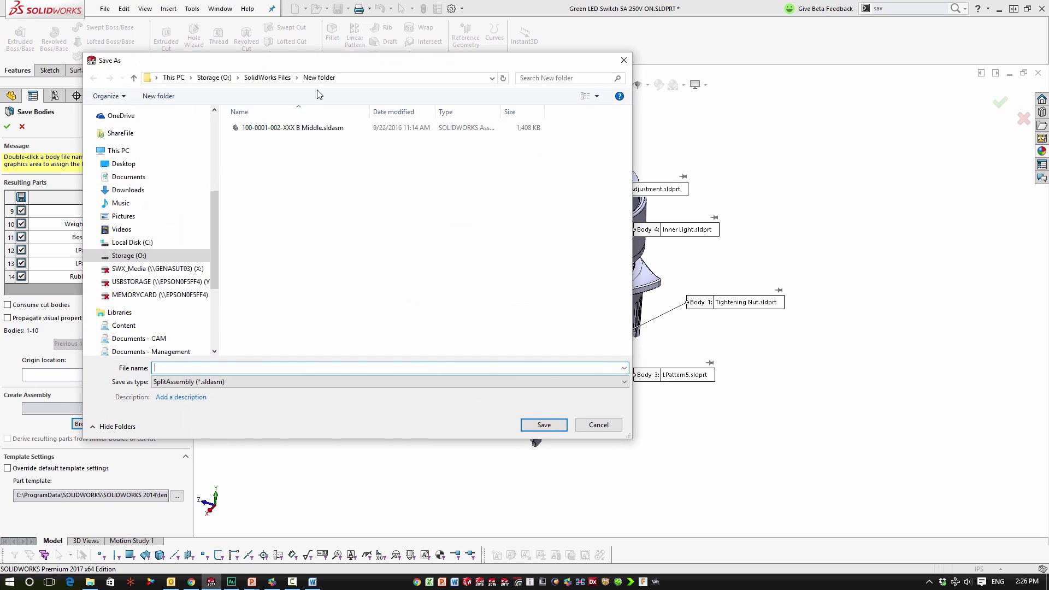
left_click(268, 77)
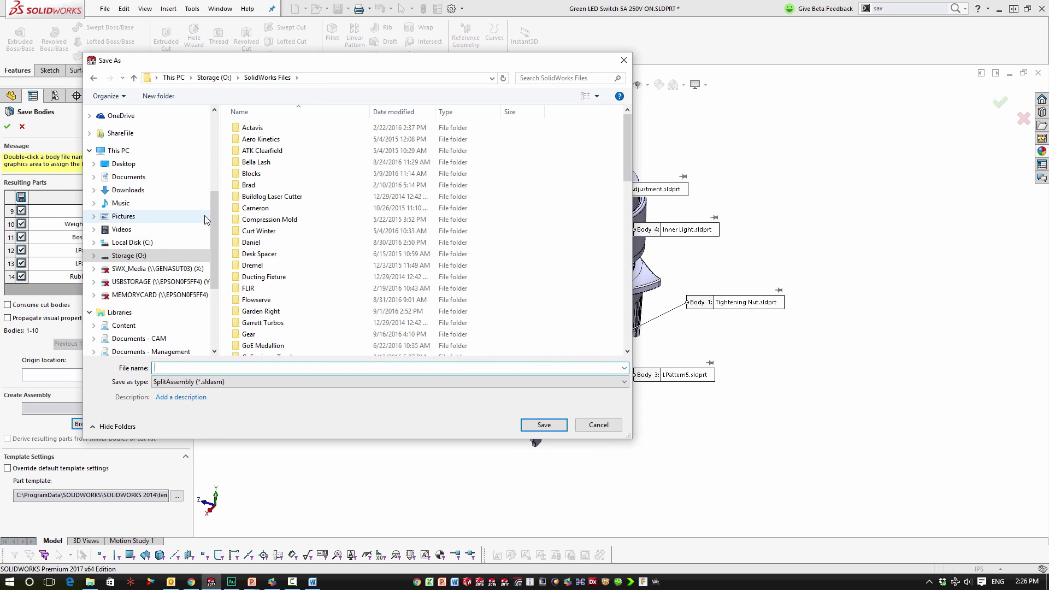
scroll(205, 219, "up", 5)
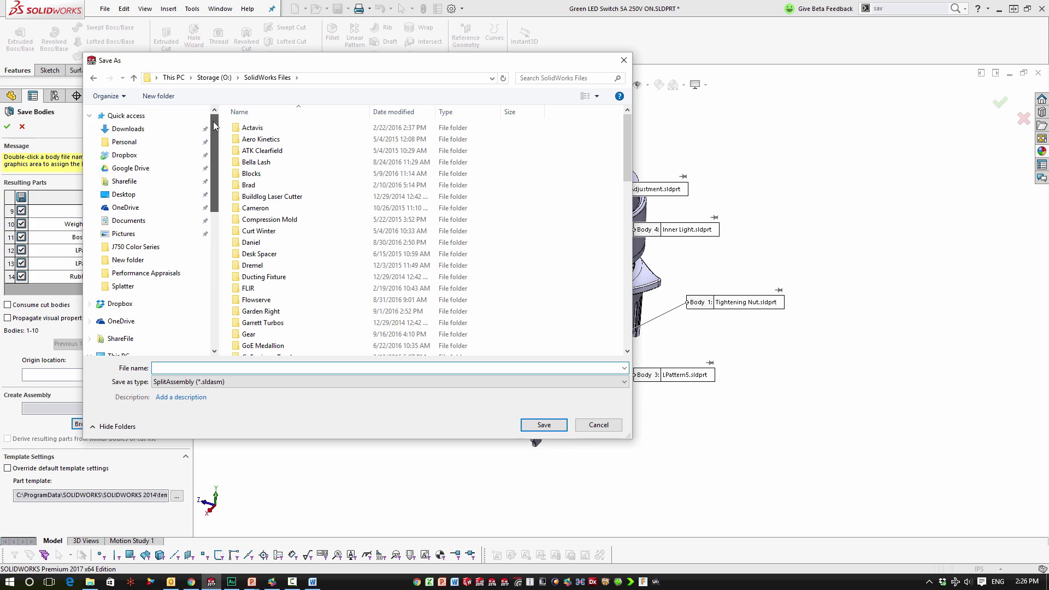
left_click(127, 195)
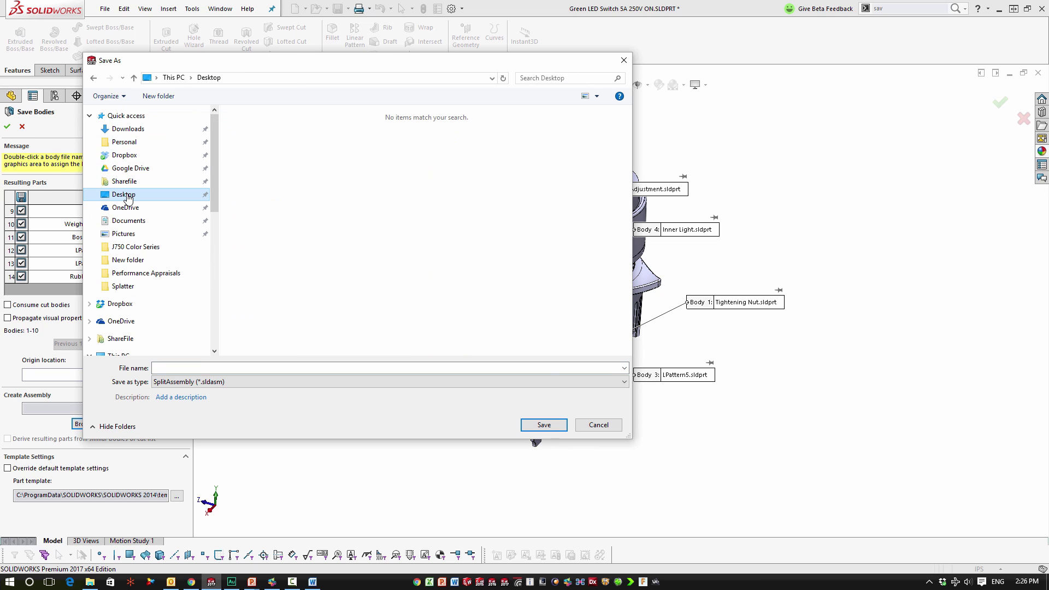
left_click(201, 366)
type("Bu")
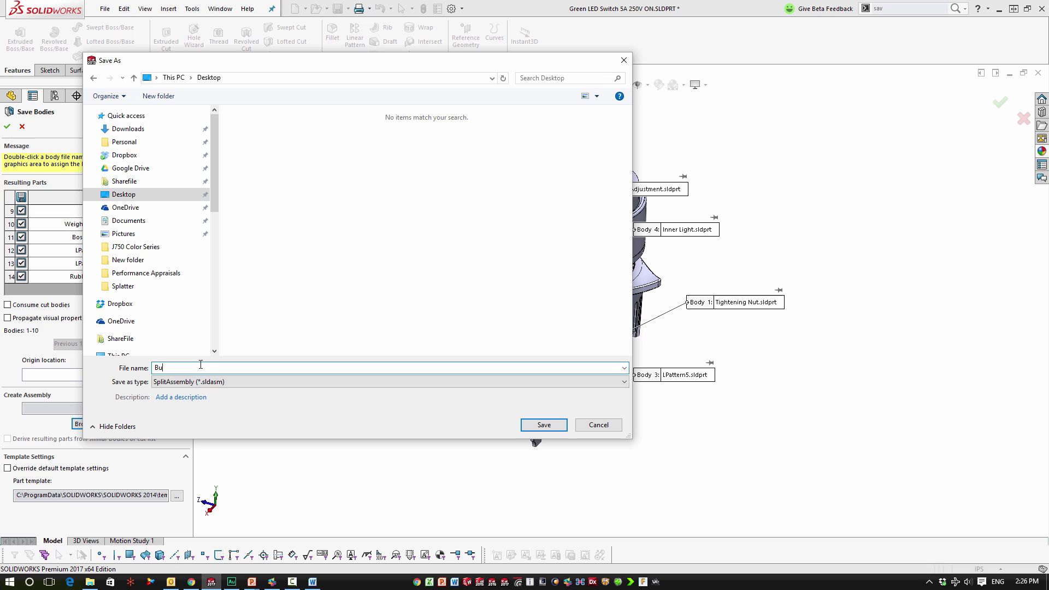
type("tton")
key("Return")
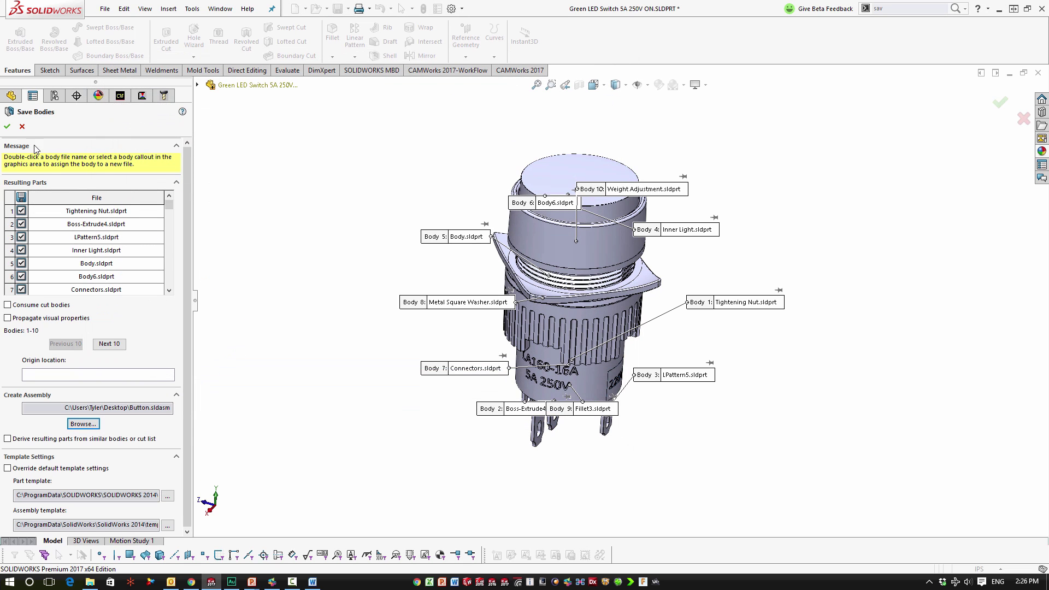
Run Save Bodies and view the new Button.sldasm assembly from an elevated angle.
left_click(7, 126)
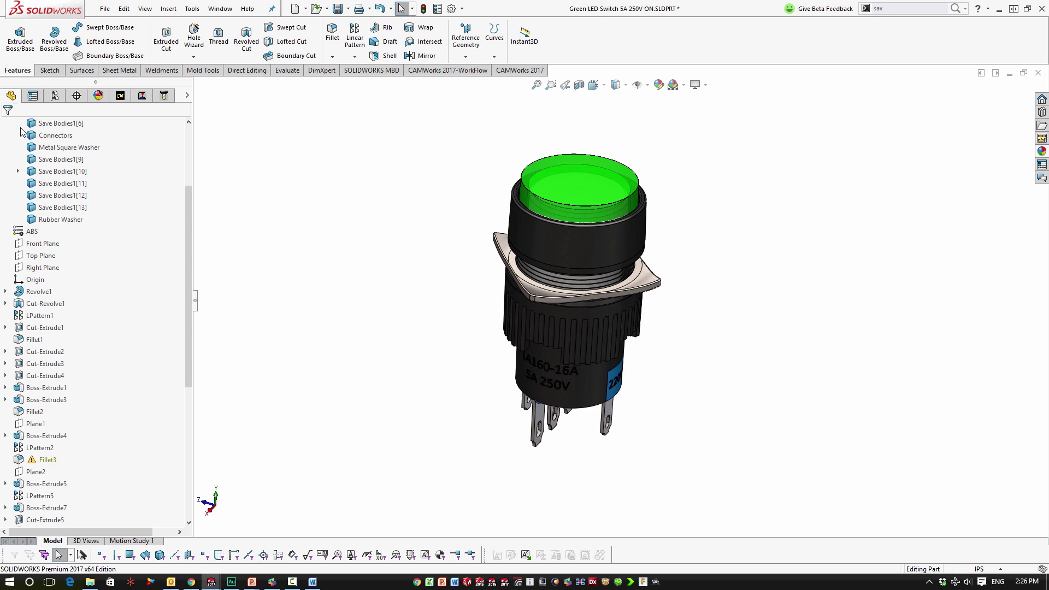
key("ctrl+Tab")
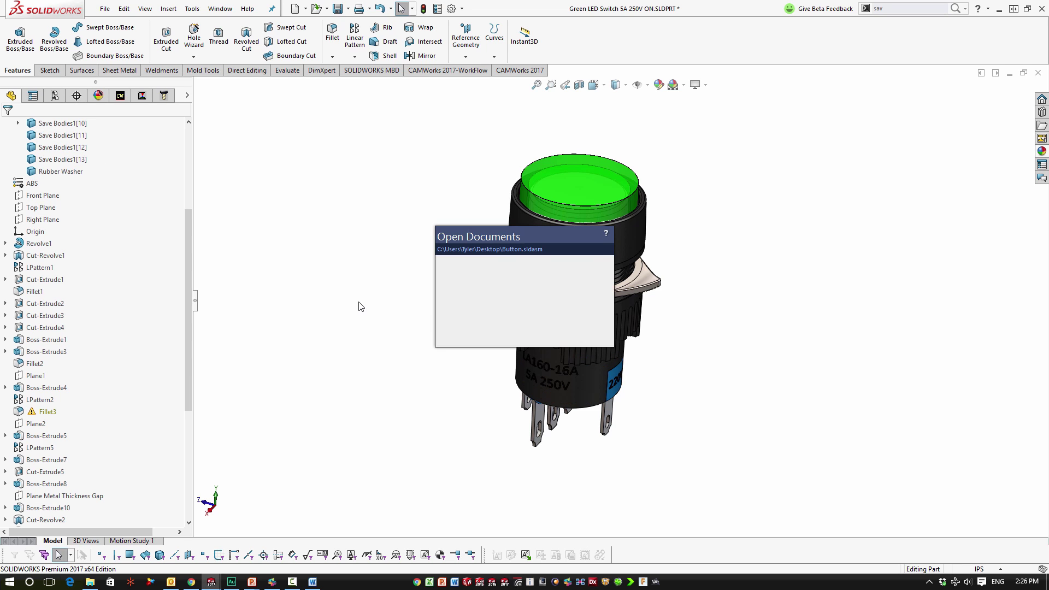
scroll(506, 335, "up", 5)
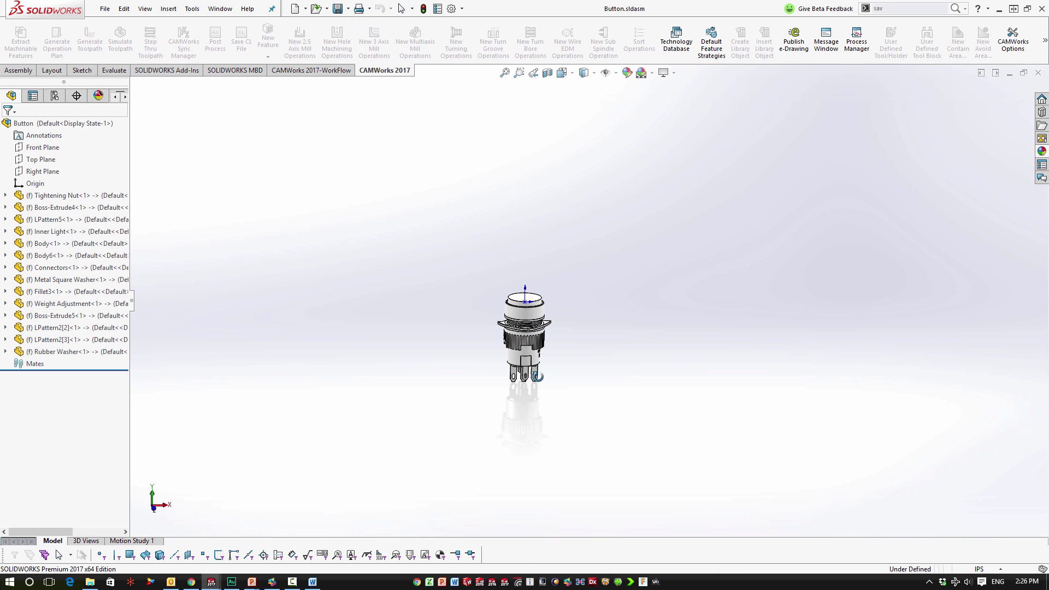
middle_click_drag(505, 335, 547, 295)
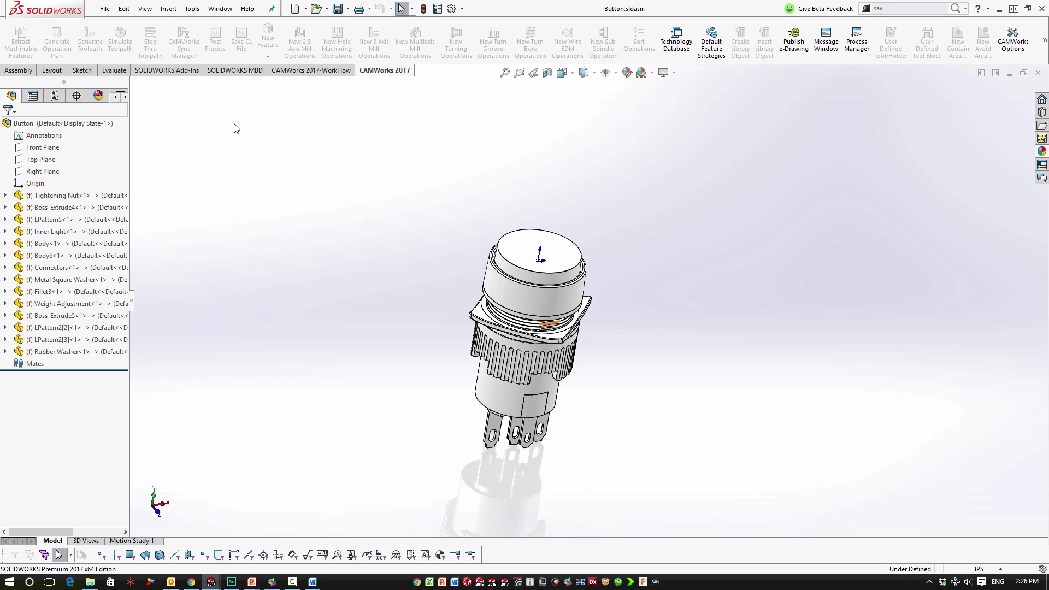
Save the Button assembly as STL with Millimeters units and confirm the save summary.
left_click(104, 8)
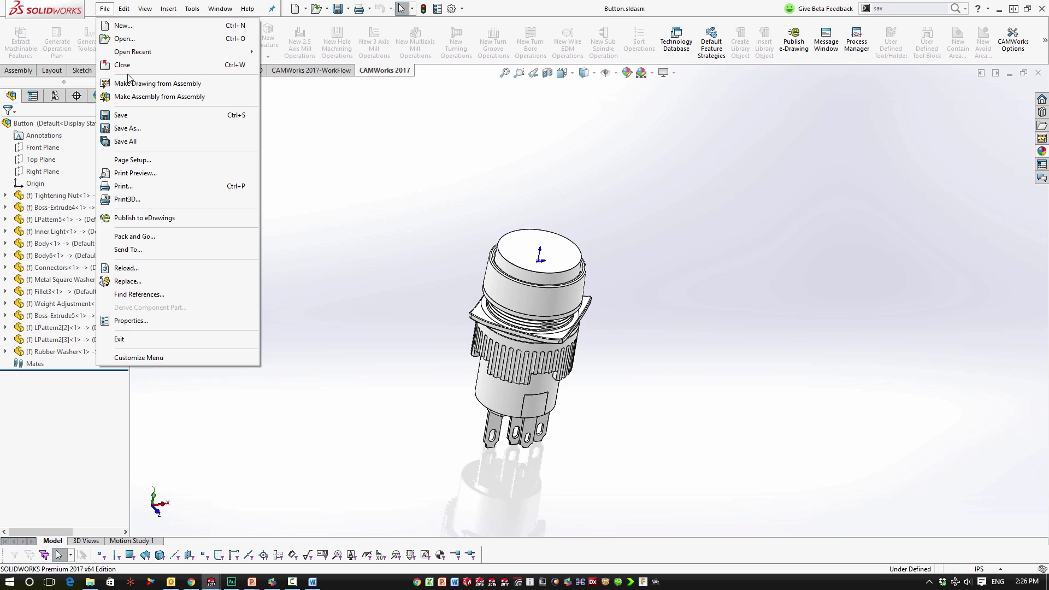
left_click(127, 128)
left_click(267, 353)
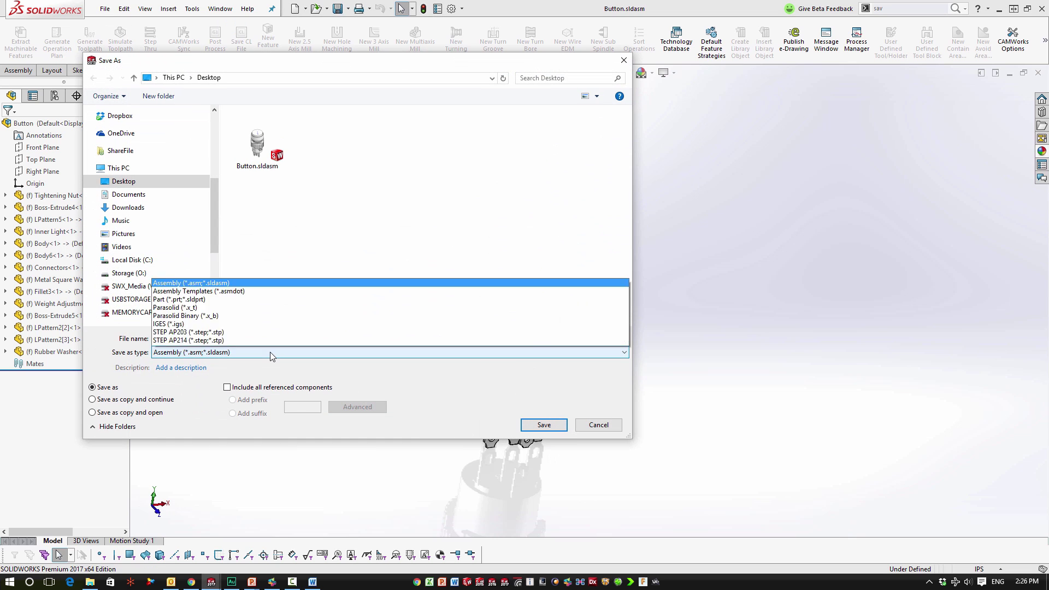
left_click(205, 202)
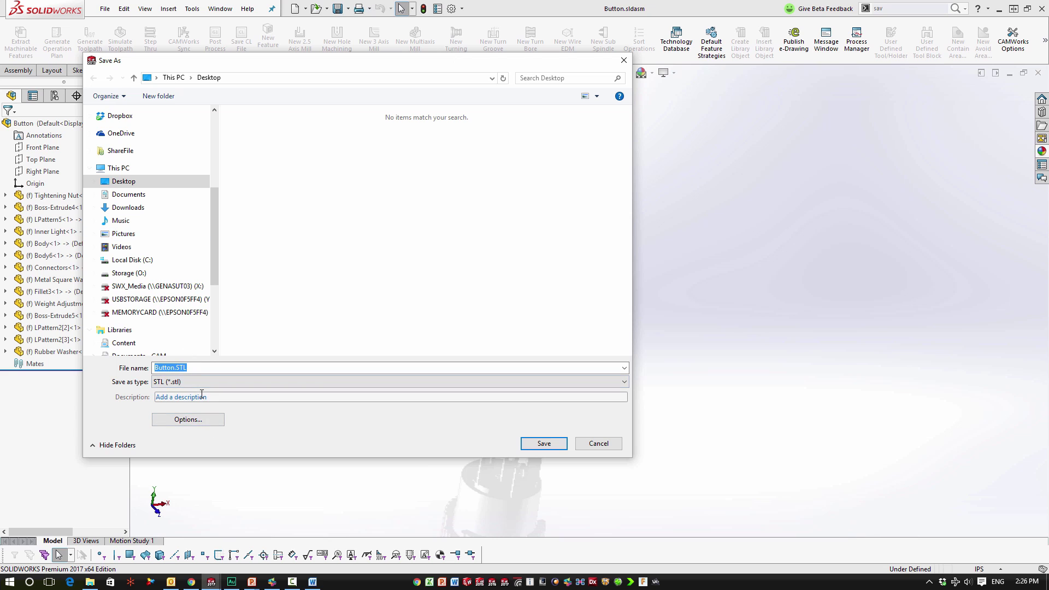
left_click(194, 421)
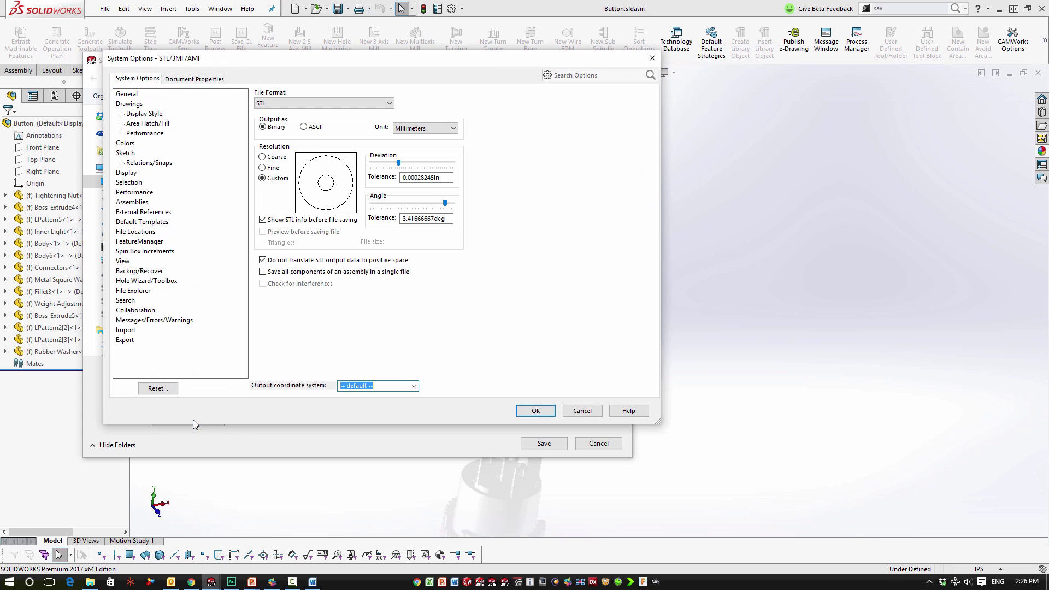
left_click(410, 130)
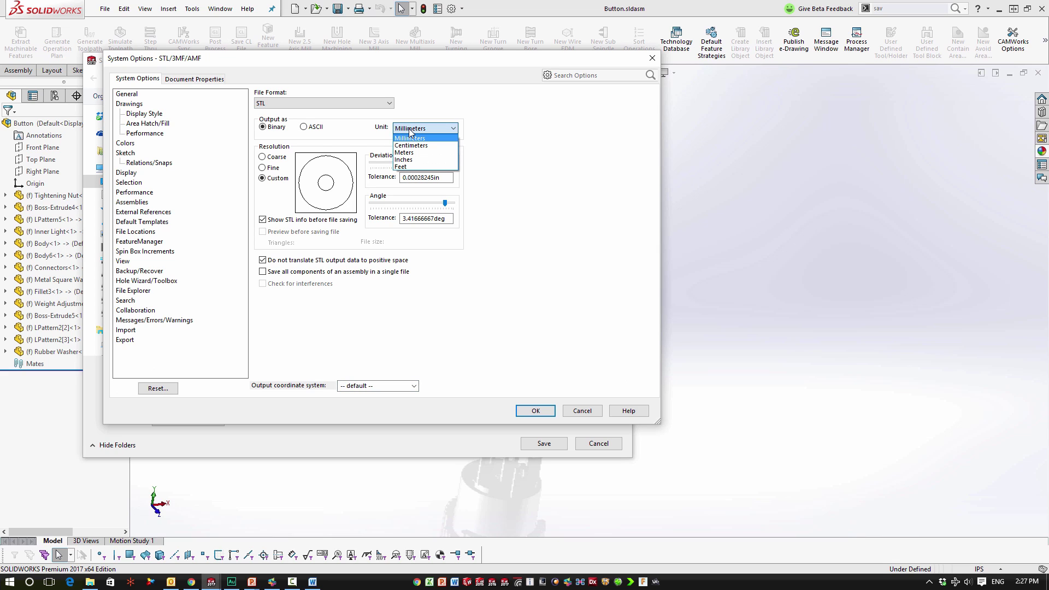
left_click(410, 130)
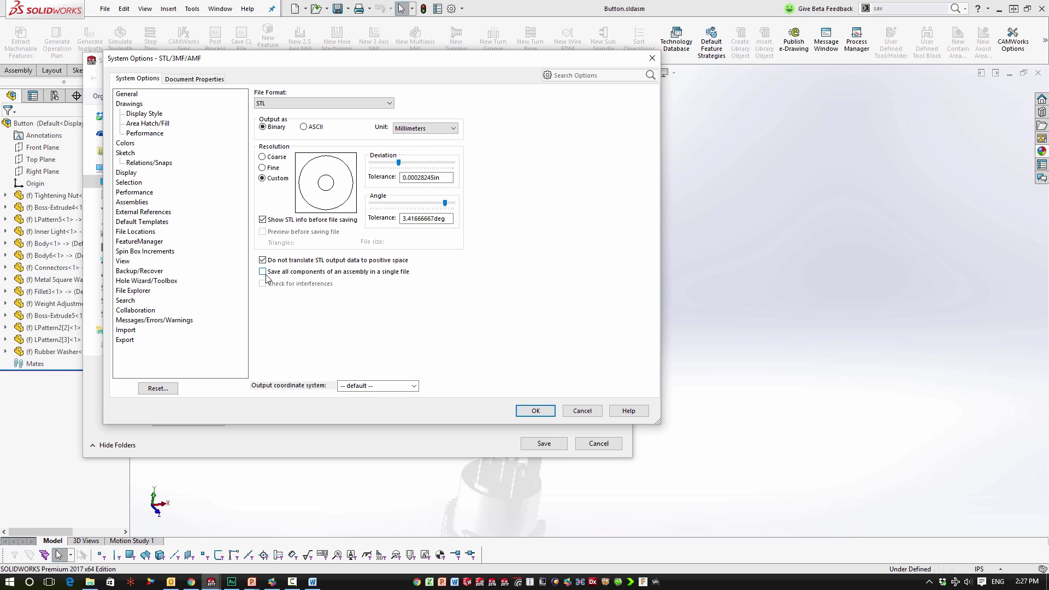
left_click(545, 412)
left_click(531, 447)
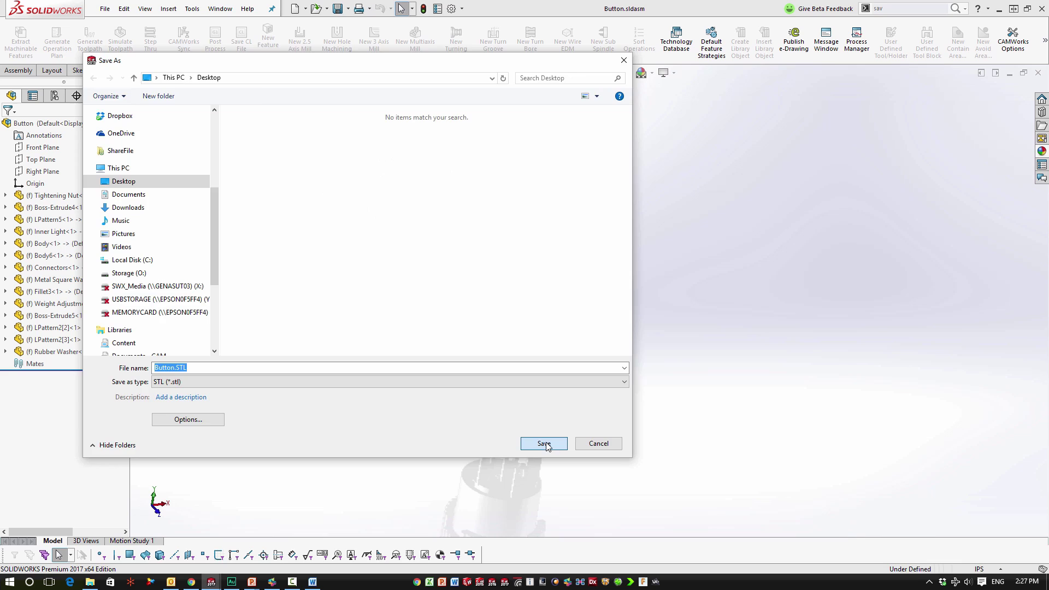
left_click(559, 307)
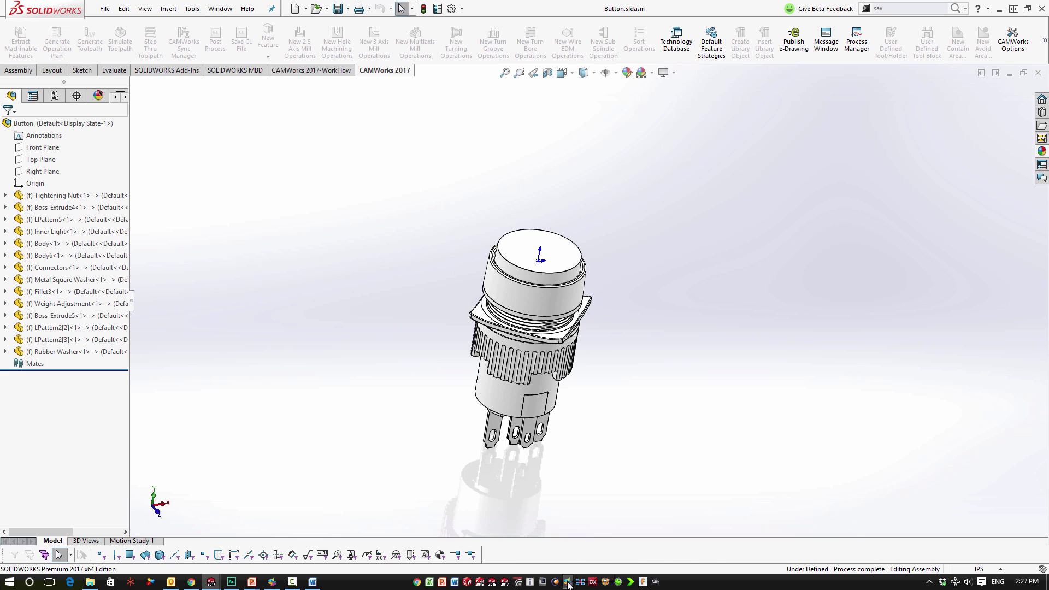
In PolyJet Studio, Insert Assembly with all fourteen Button STL files selected.
left_click(269, 584)
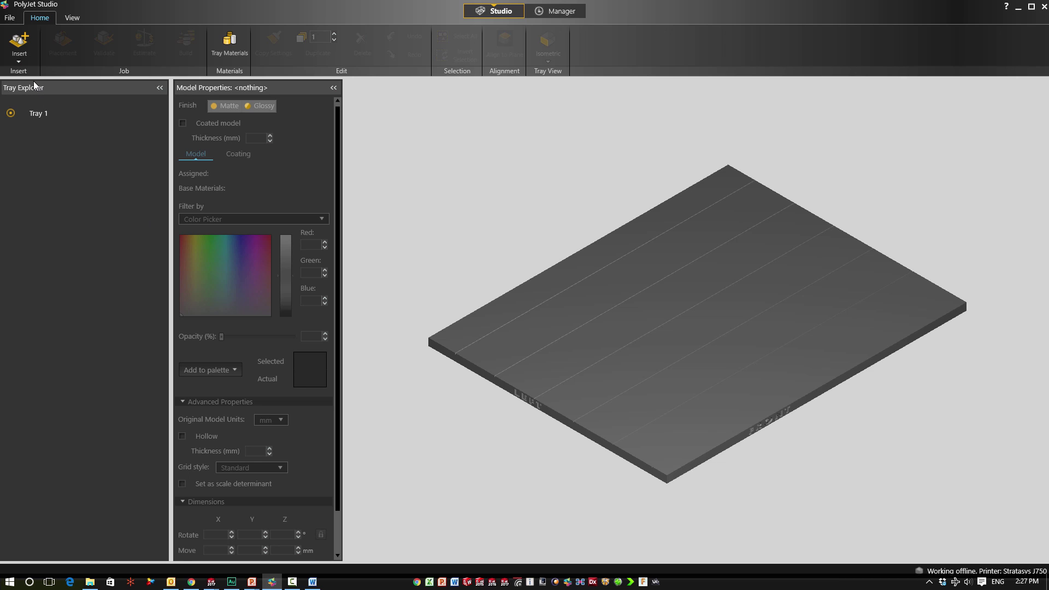
left_click(18, 59)
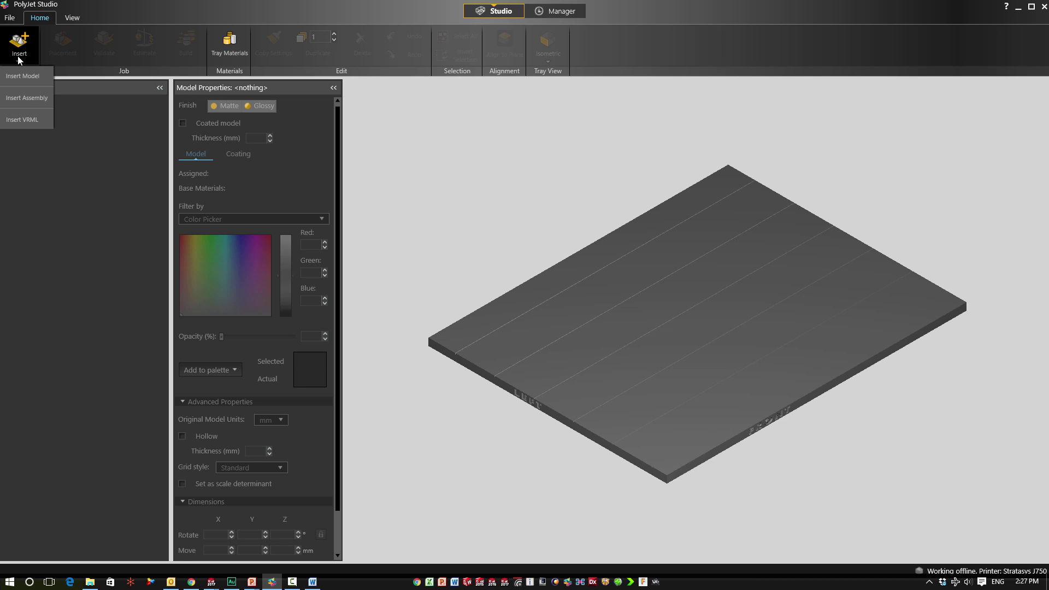
left_click(32, 101)
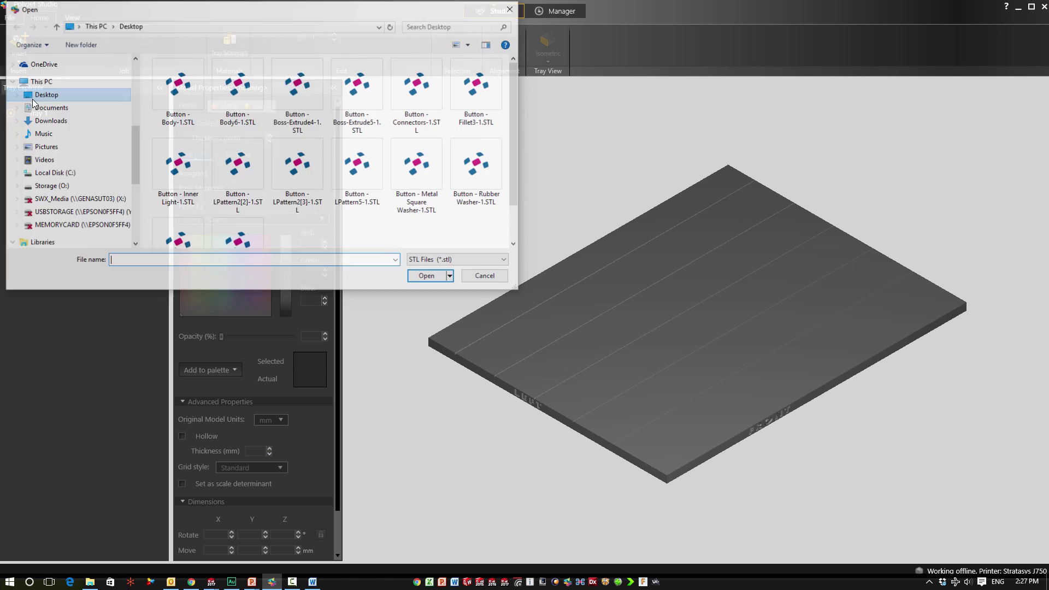
left_click(183, 94)
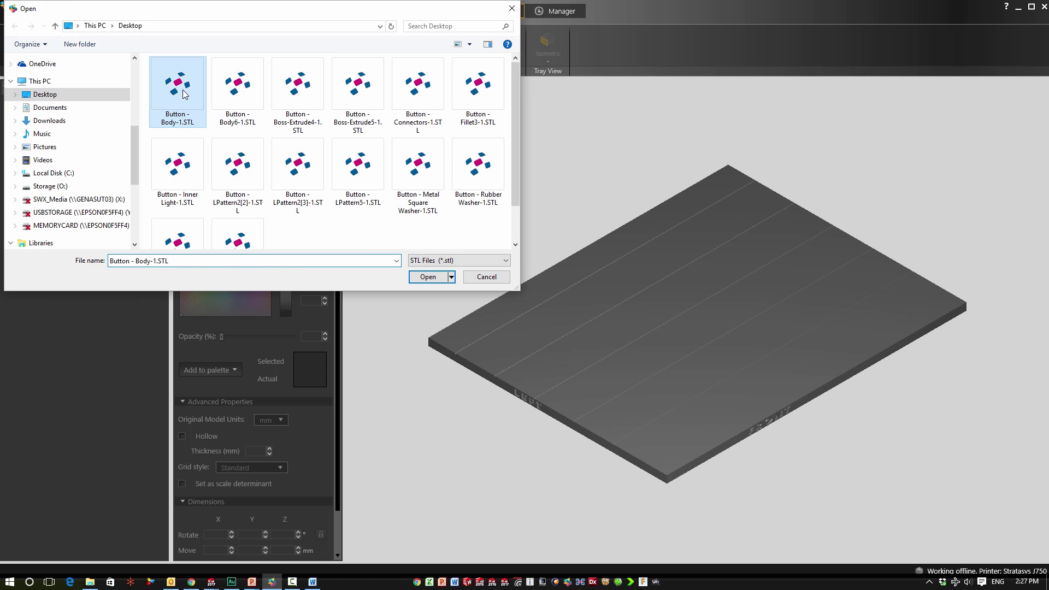
left_click(241, 233, "shift")
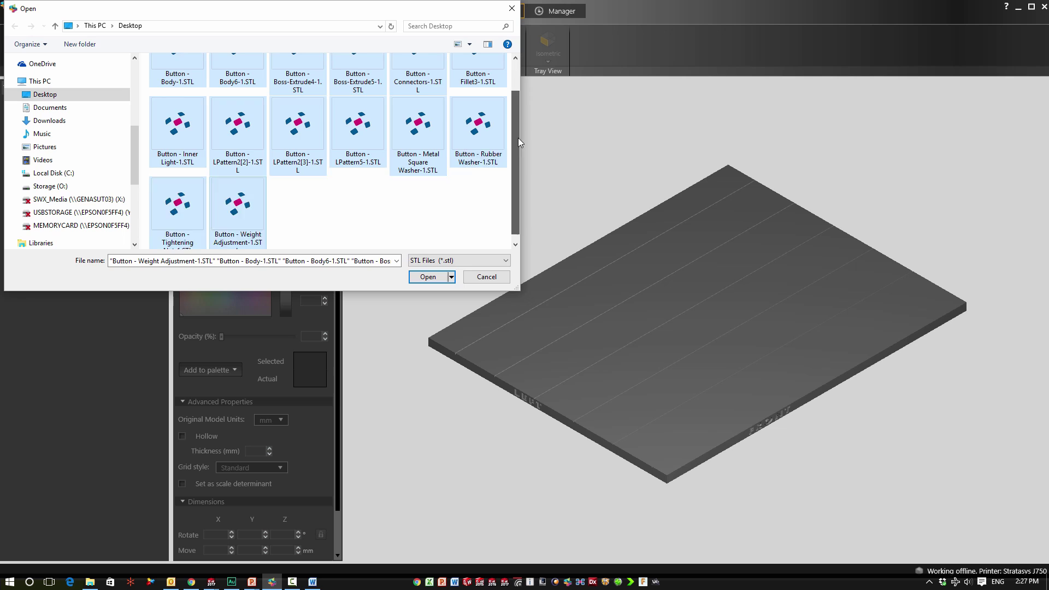
left_click(428, 277)
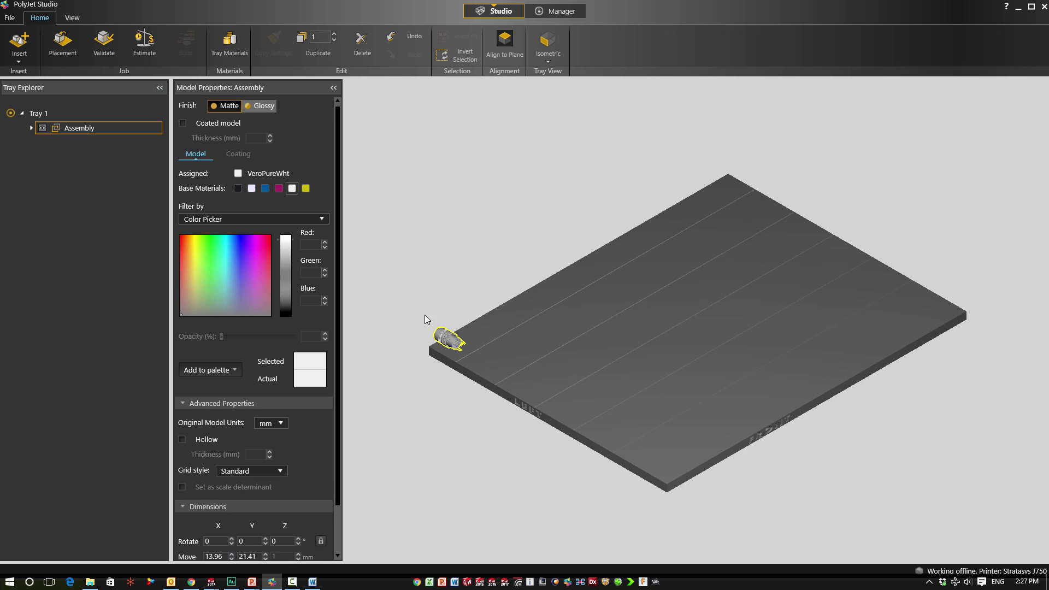
Zoom onto the button model, expand Assembly in Tray Explorer and select Button - Body-1.
left_click(425, 317)
scroll(453, 345, "up", 3)
scroll(443, 350, "up", 5)
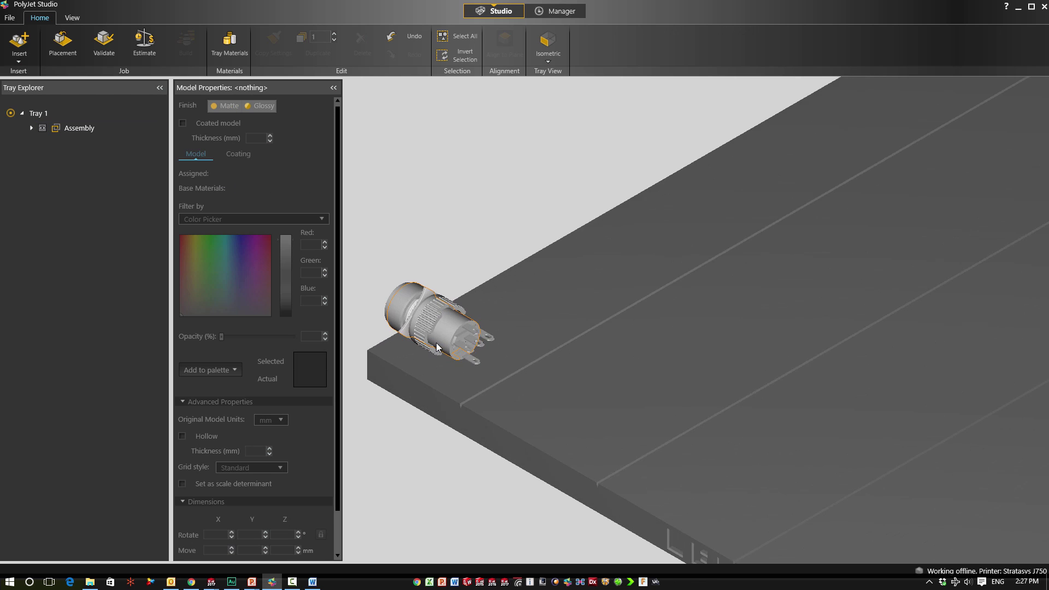
middle_click_drag(498, 314, 640, 326)
scroll(641, 322, "up", 1)
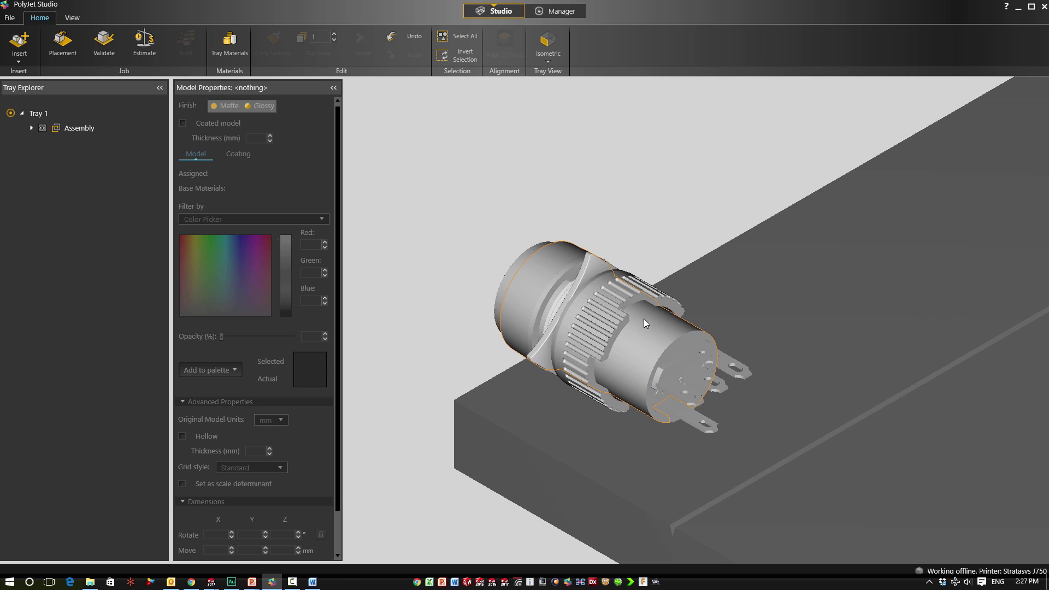
left_click(31, 128)
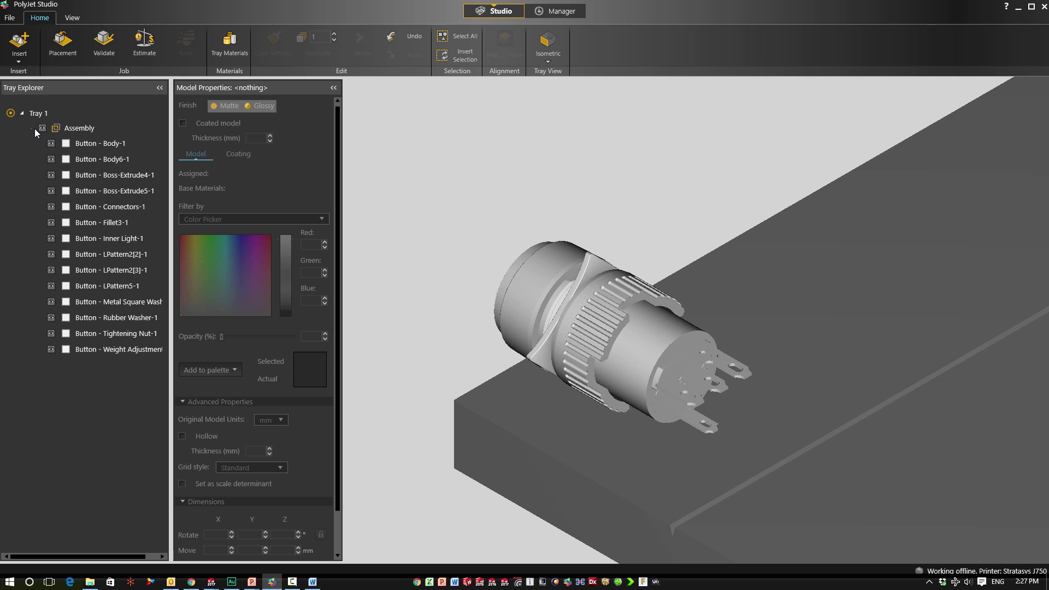
left_click(94, 144)
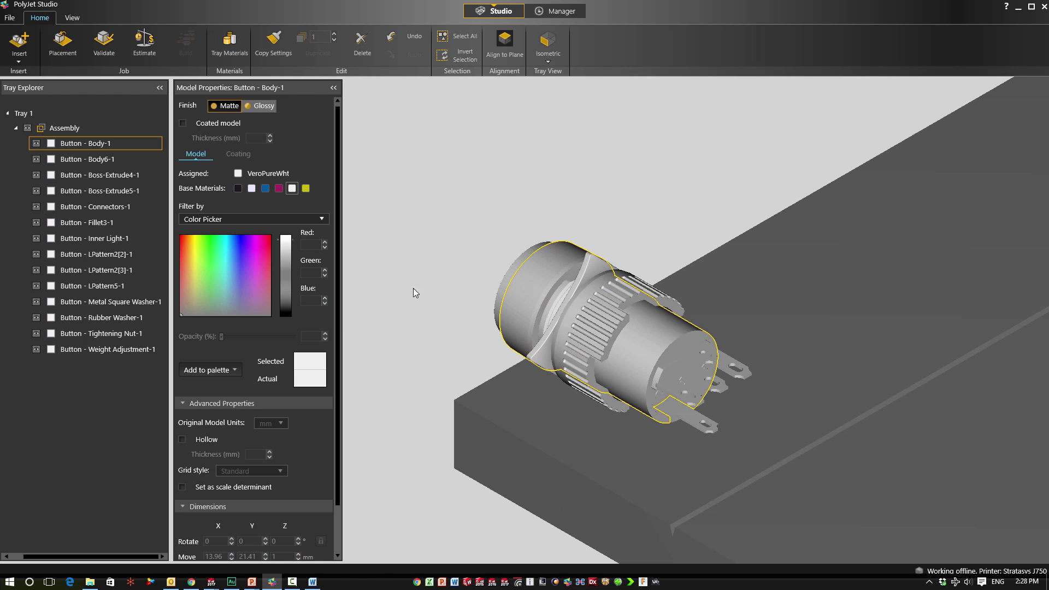
Colour the Button - Body-1 part near-black with RGB 26, 26, 26 instead of white.
left_click(268, 245)
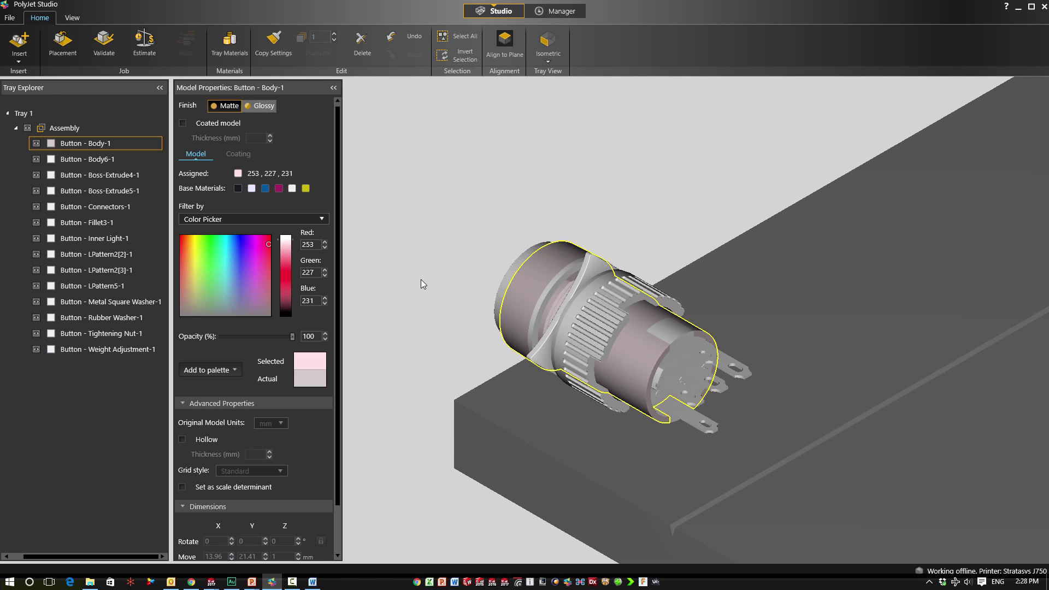
double_click(304, 245)
type("26")
left_click(317, 273)
double_click(317, 273)
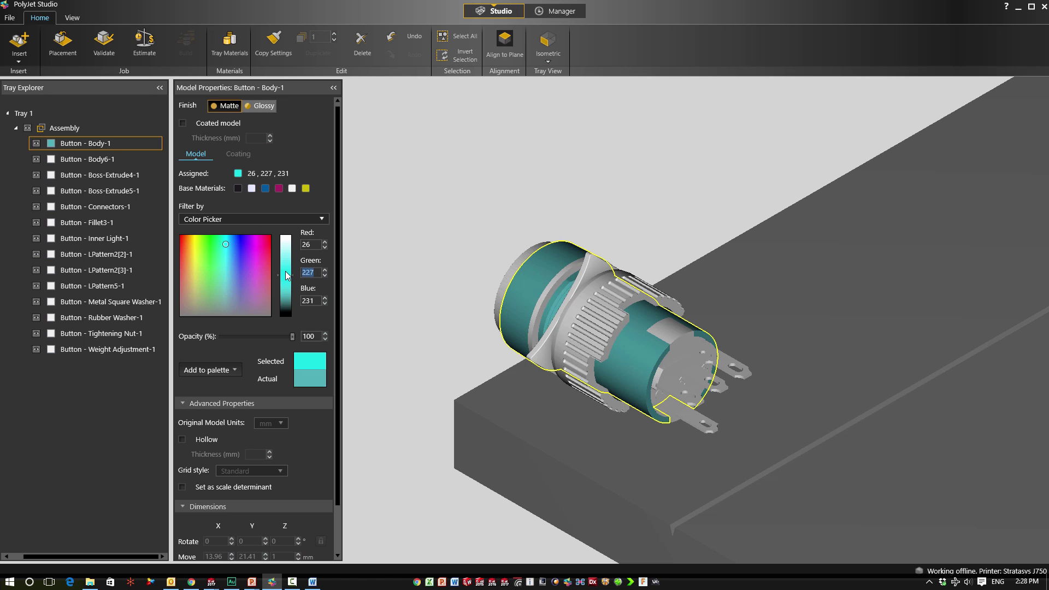
type("26")
key("Tab")
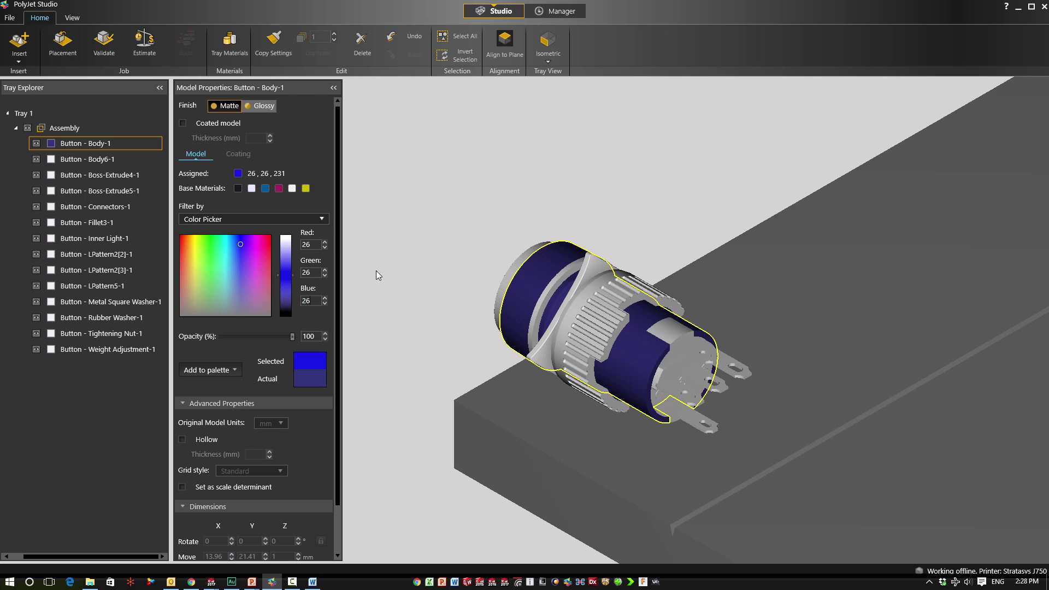
left_click(394, 233)
middle_click_drag(436, 307, 439, 304)
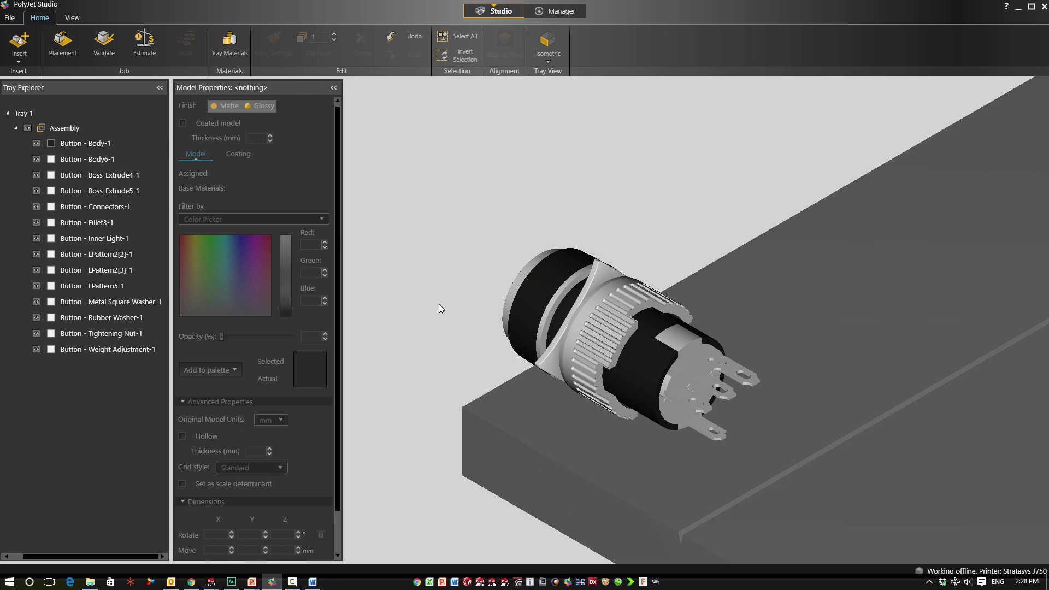
Select the Button - Body6-1 front lens, still VeroPureWht Matte, to load its Model Properties.
left_click(555, 314)
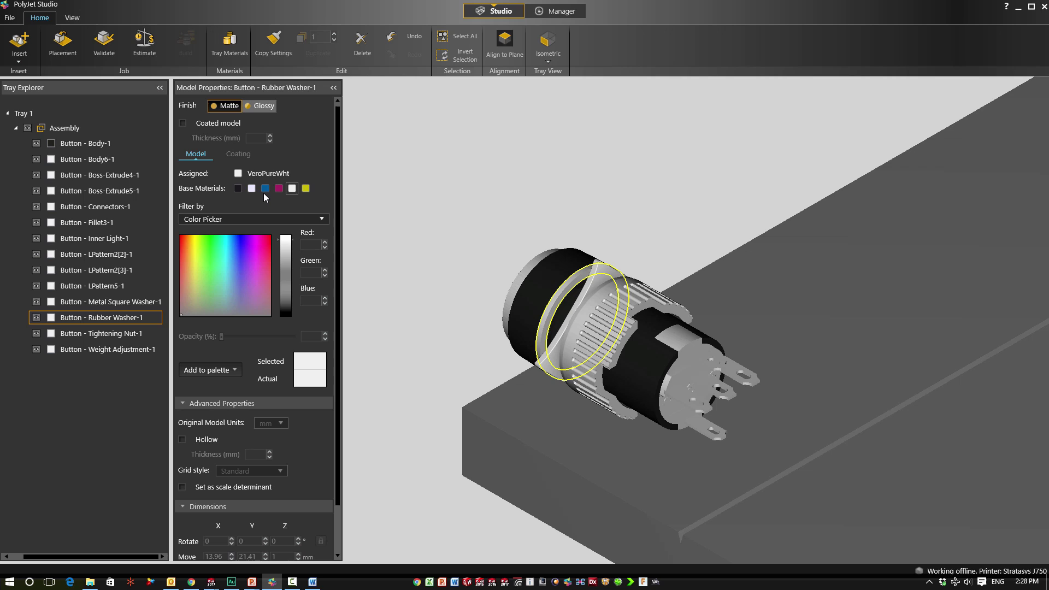
left_click(525, 269)
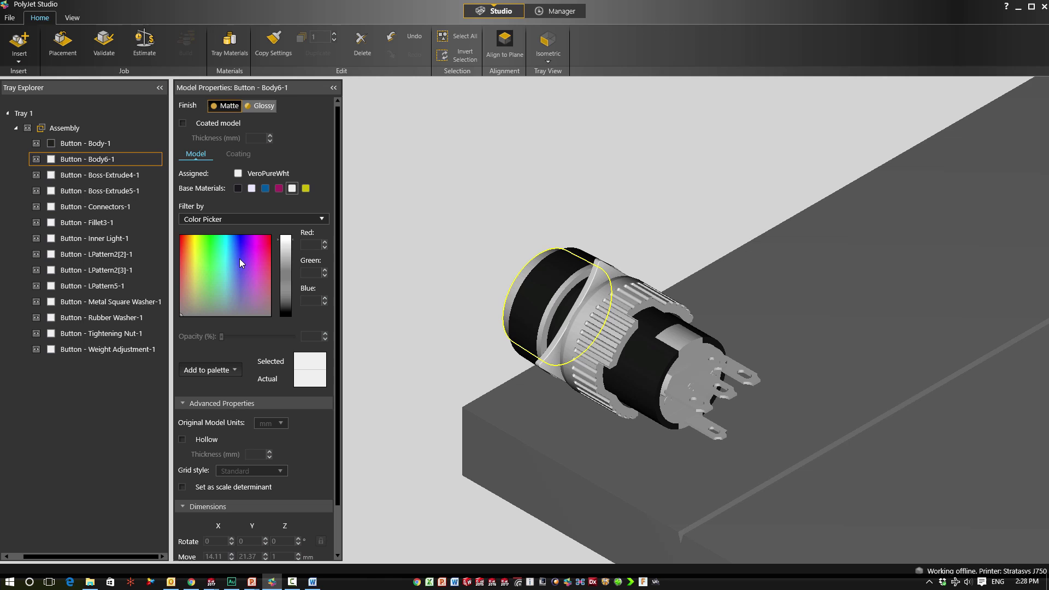
Set the lens colour to Red 0, Green 192, Blue 0.
left_click(215, 249)
double_click(307, 245)
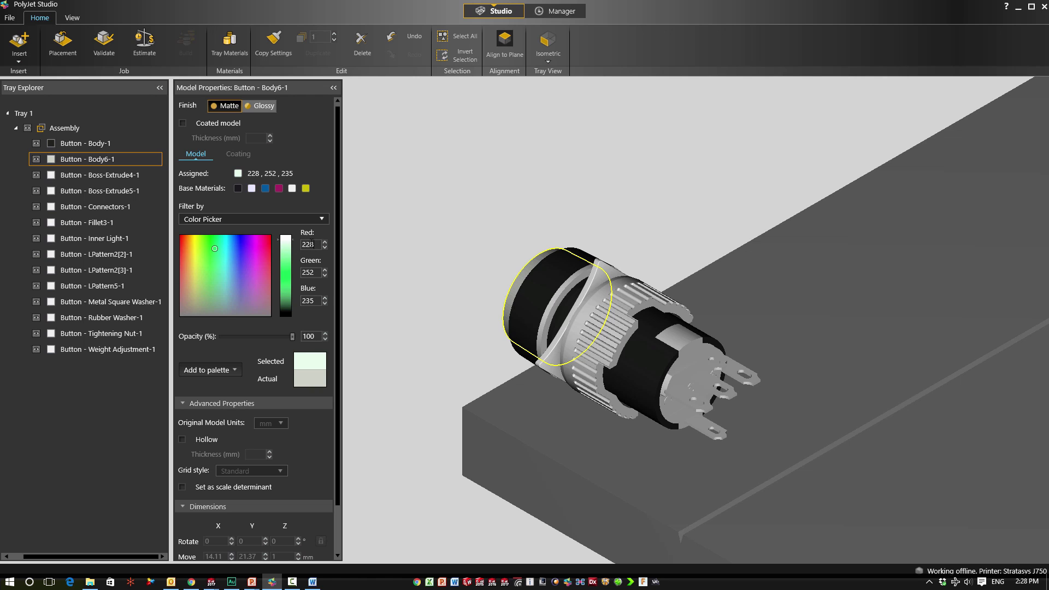
type("0")
left_click(318, 271)
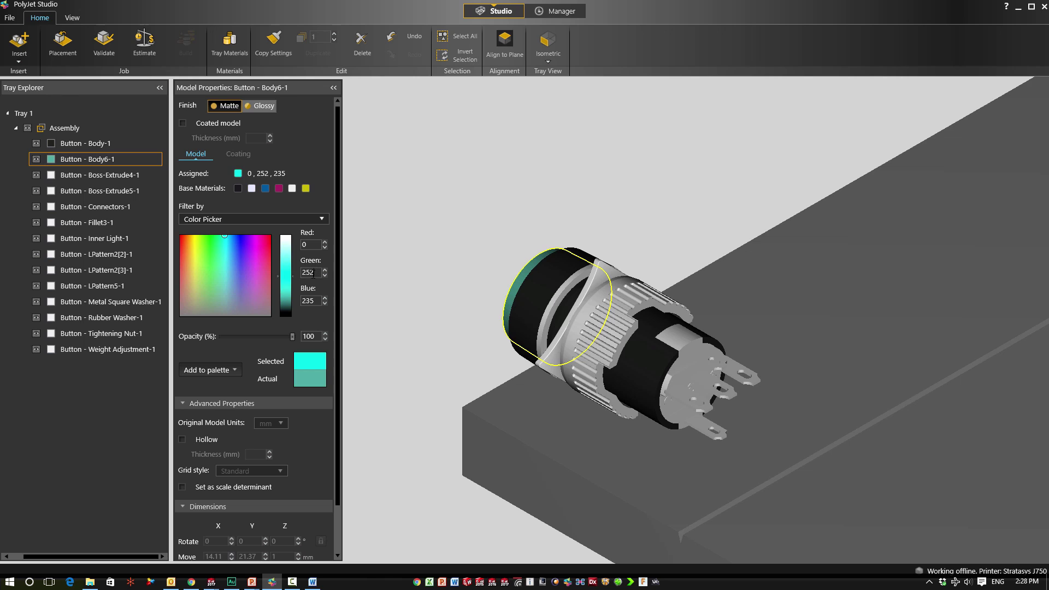
double_click(310, 273)
type("192")
double_click(305, 301)
type("0")
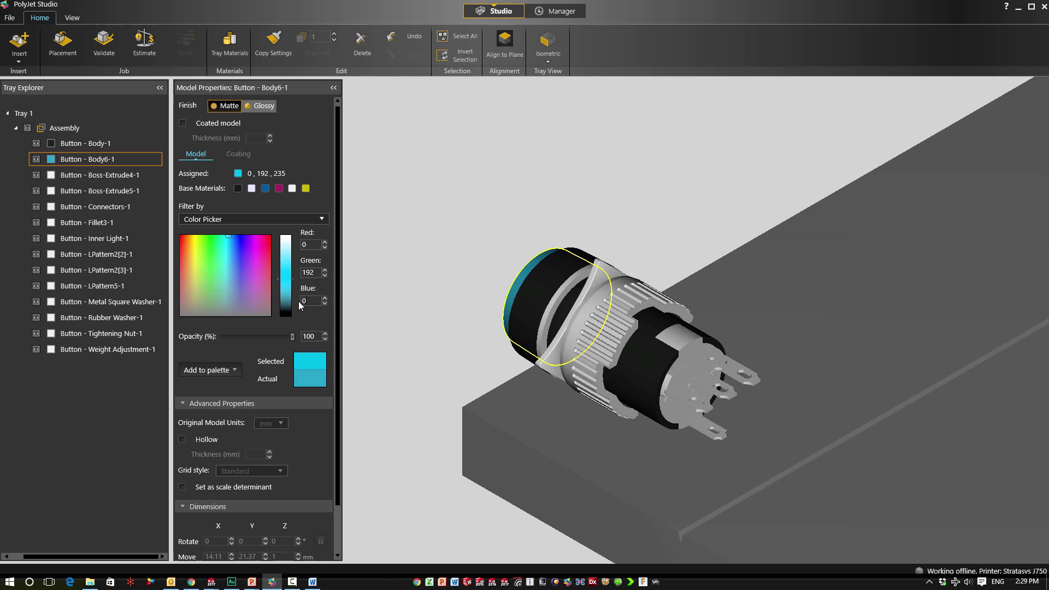
left_click(387, 257)
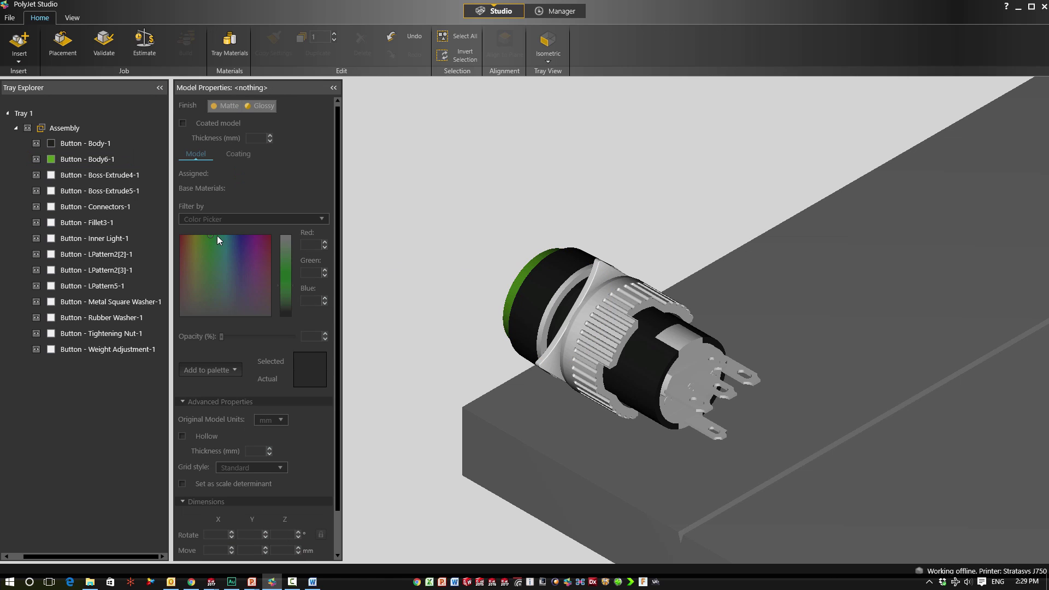
Reselect Body6-1 to confirm it is green, then switch to the SOLIDWORKS part.
left_click(89, 163)
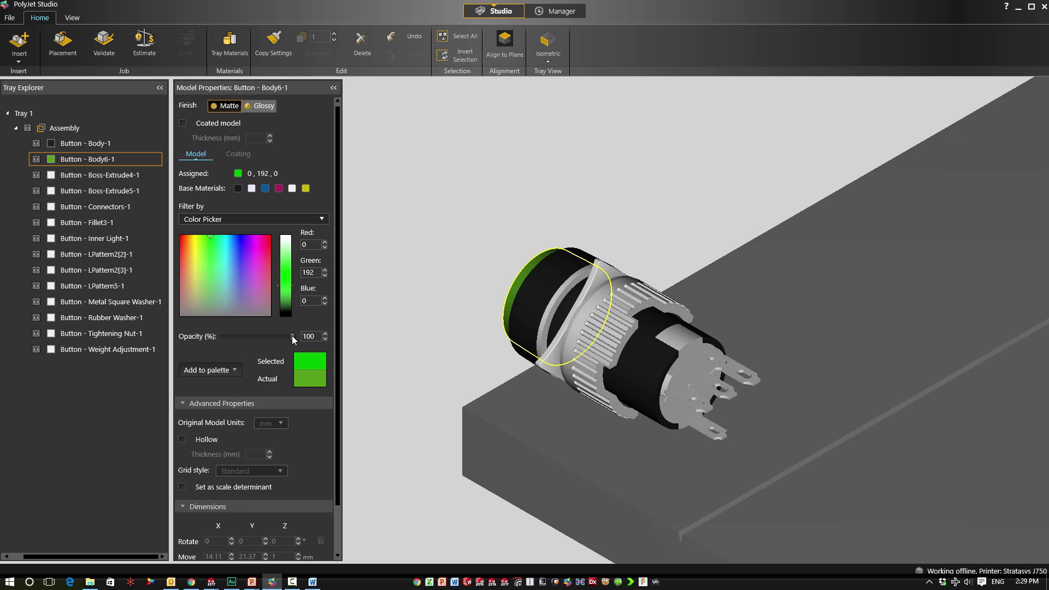
left_click(402, 298)
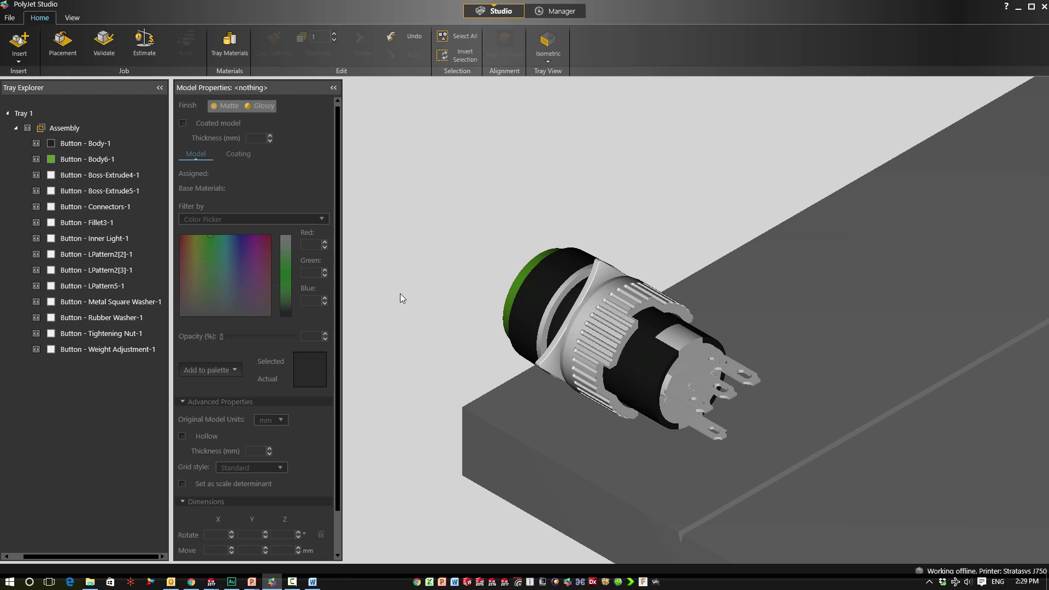
key("alt+Tab")
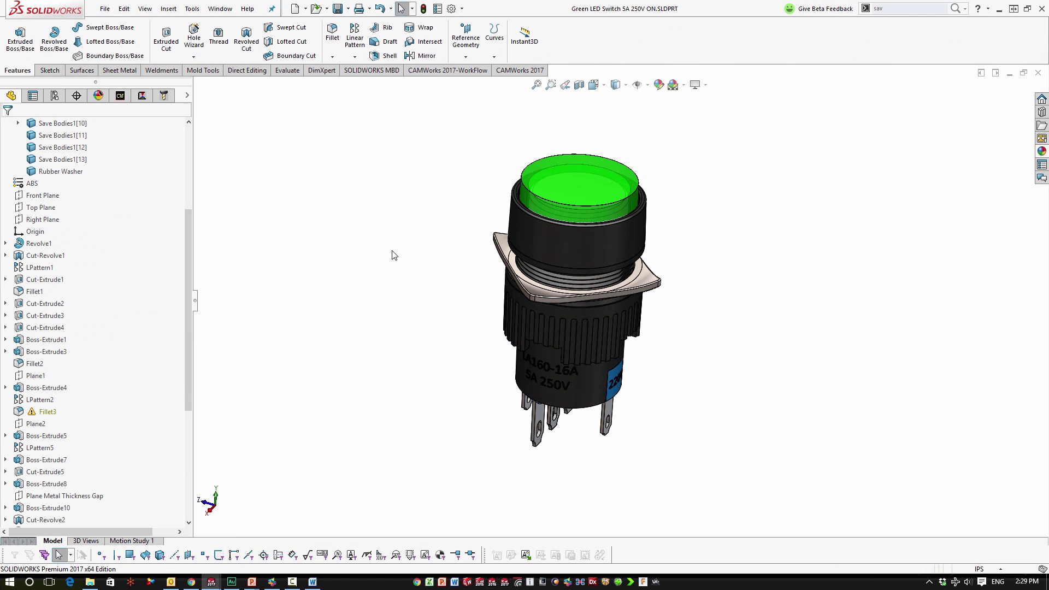
Review the clear thick glass appearance's Illumination transparency settings, then close its editor.
left_click(98, 96)
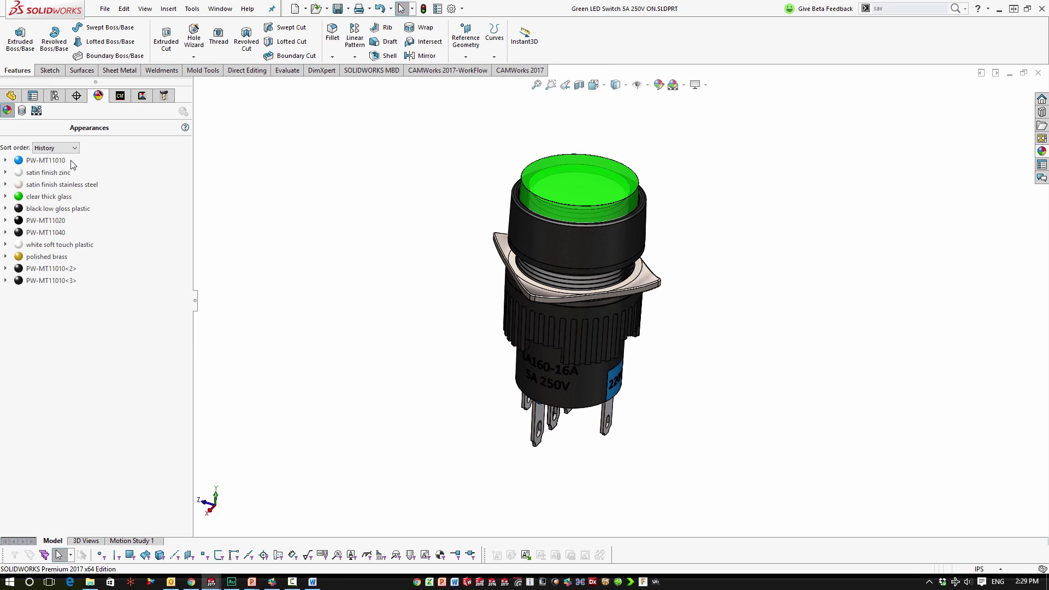
right_click(53, 200)
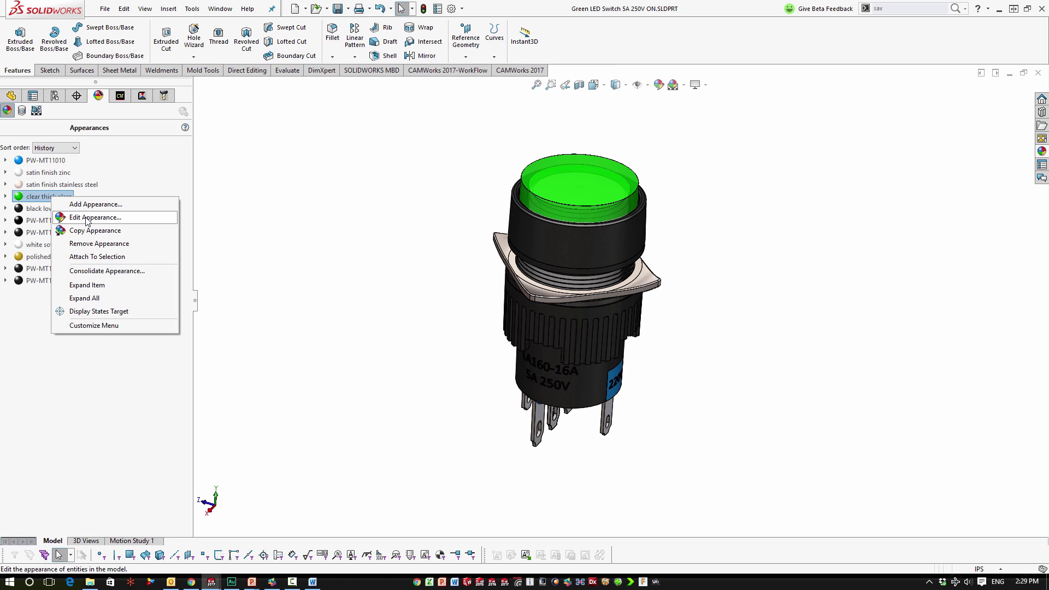
left_click(86, 218)
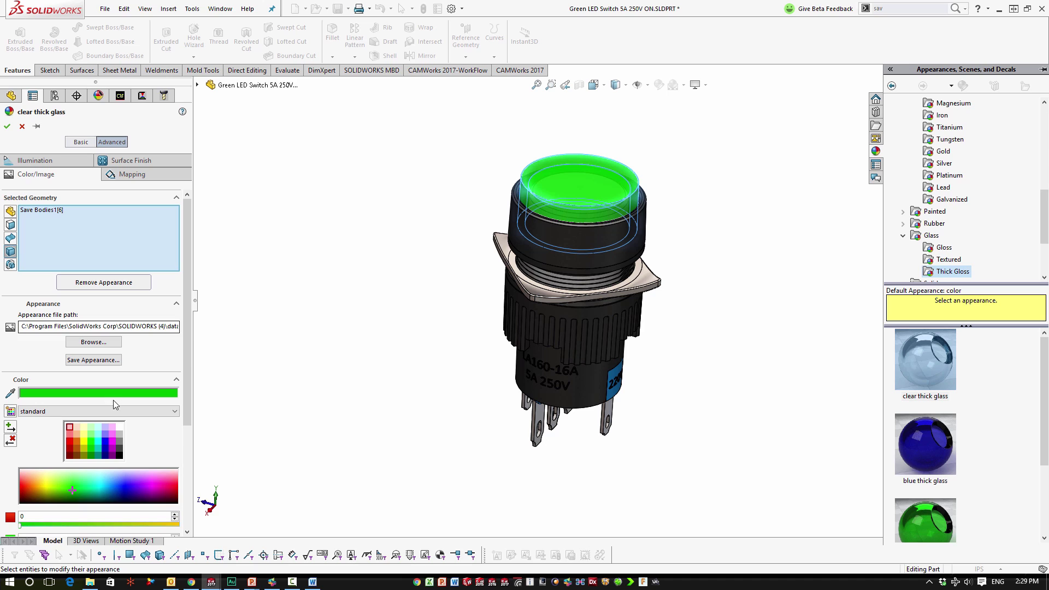
scroll(118, 411, "down", 3)
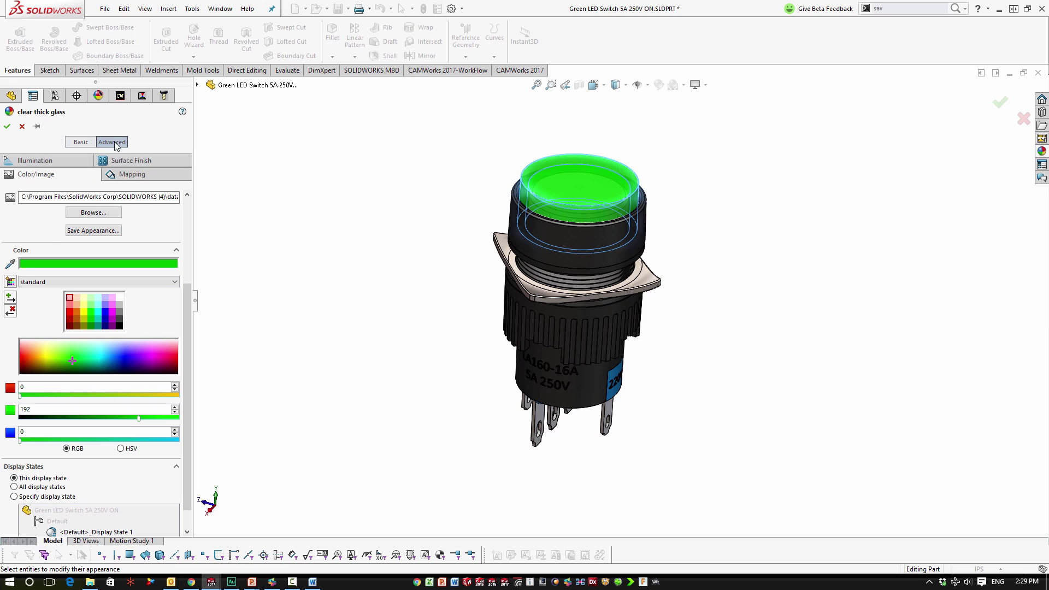
left_click(35, 160)
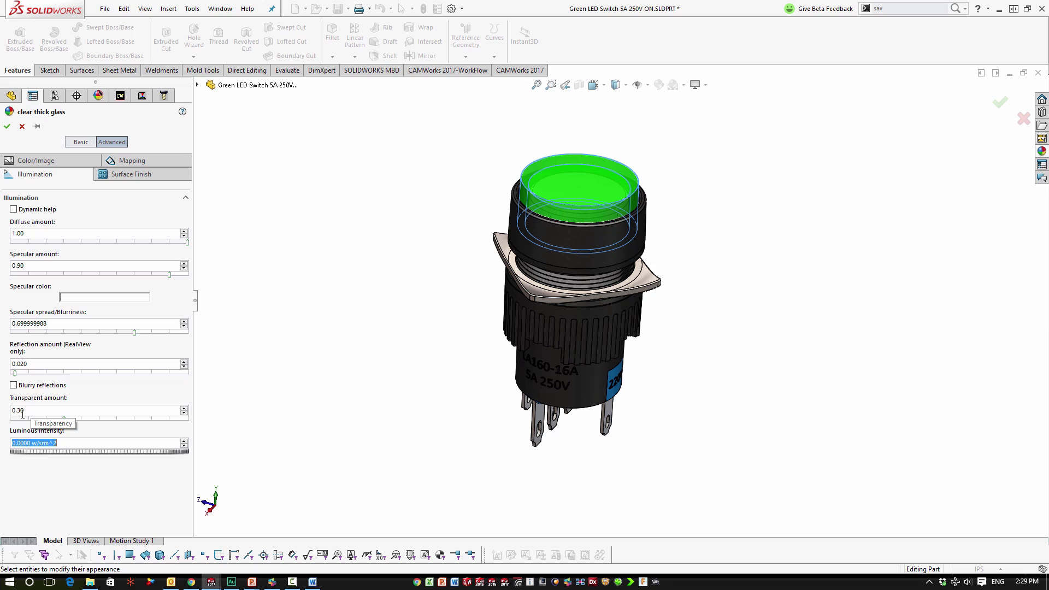
left_click(22, 127)
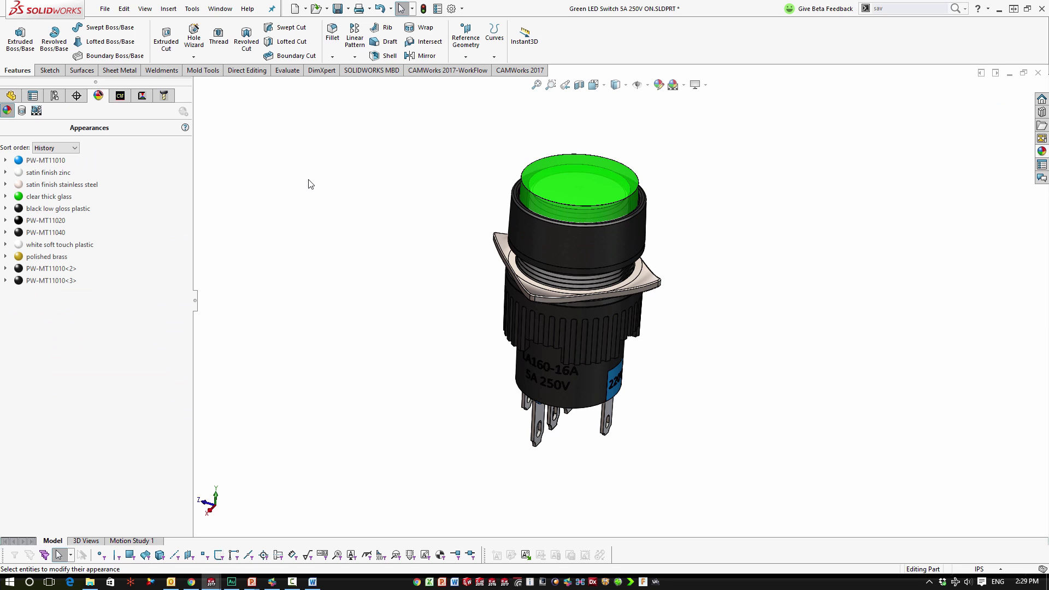
Lower the Body6-1 lens opacity to about 32%.
key("alt+Tab")
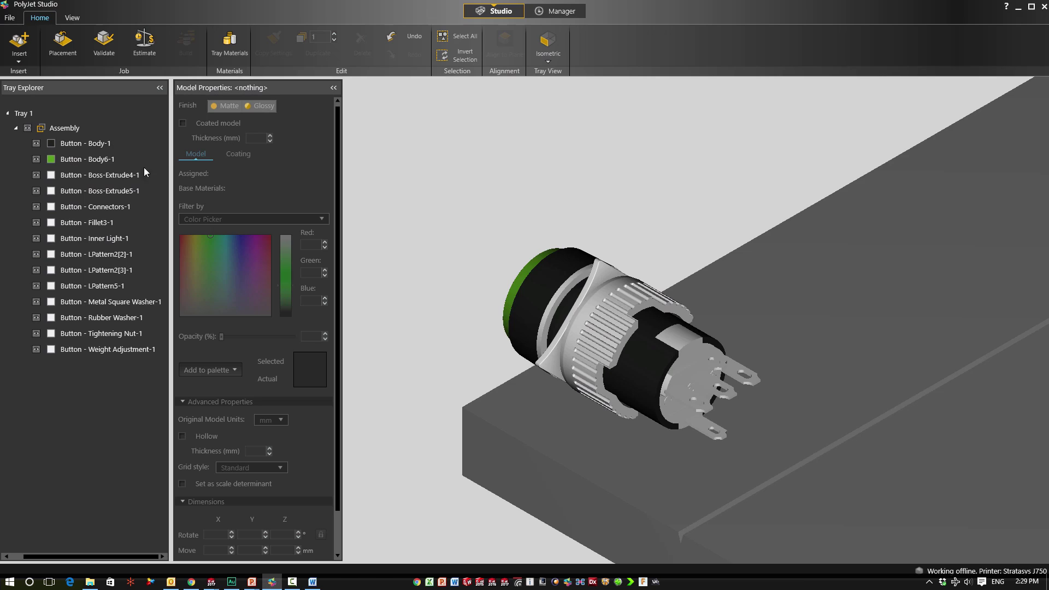
left_click(84, 161)
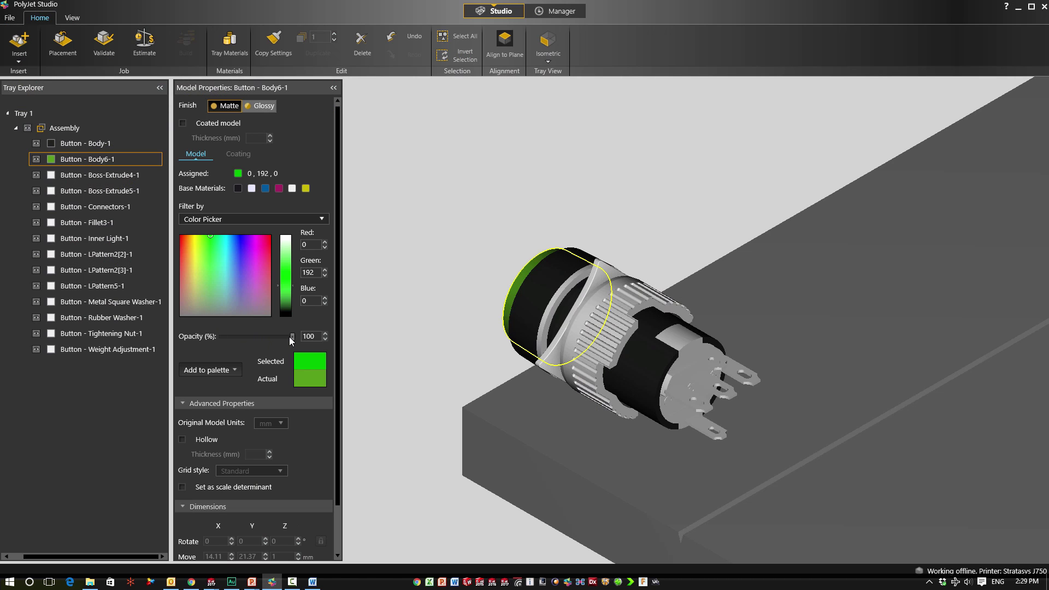
left_click_drag(291, 337, 246, 337)
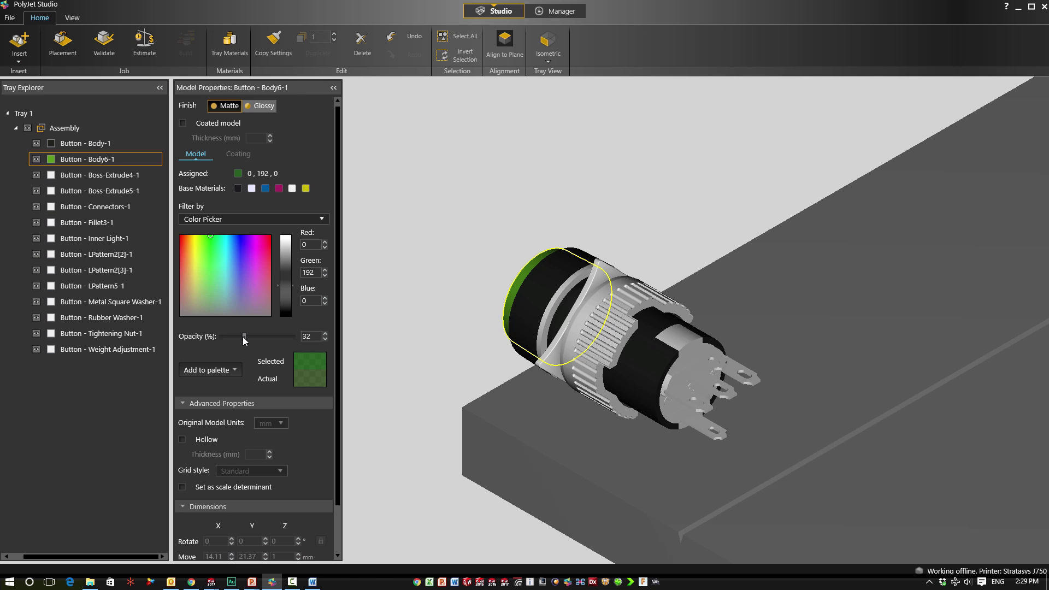
left_click(437, 295)
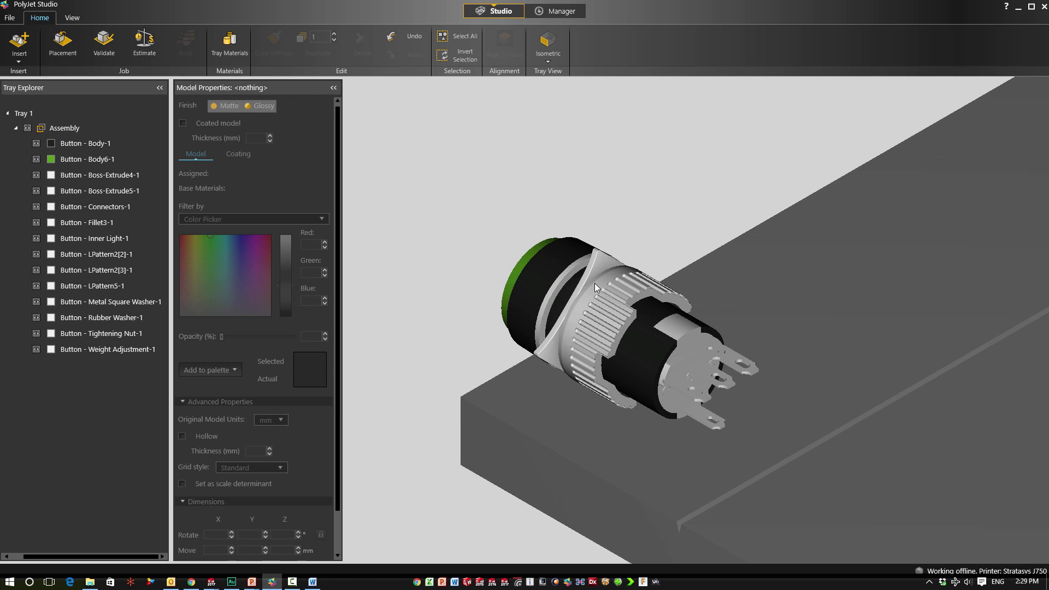
Colour the Button - Connectors-1 part blue with RGB 0, 150, 246.
left_click(681, 331)
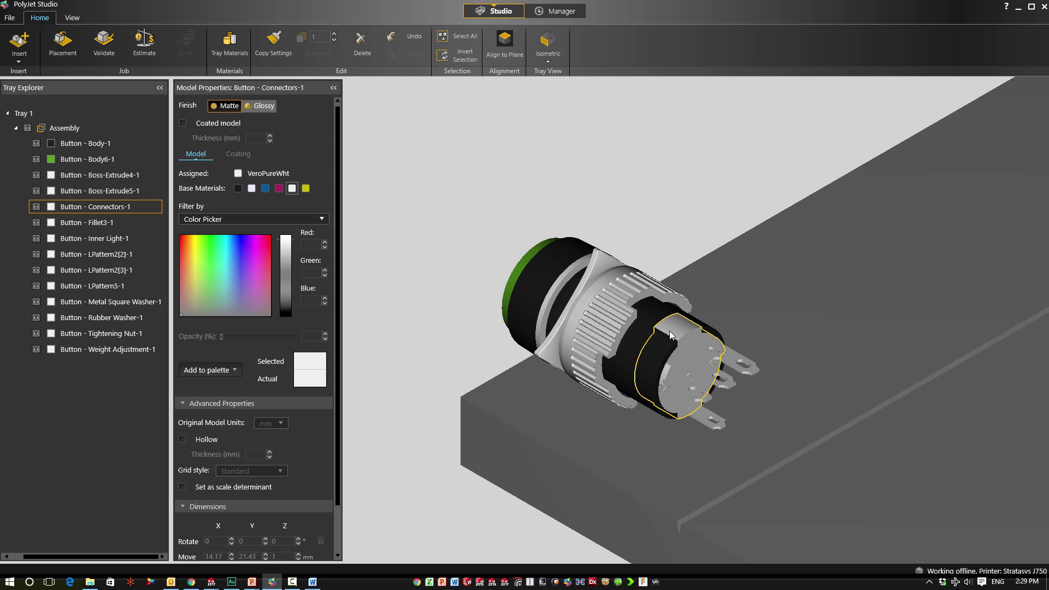
left_click(259, 263)
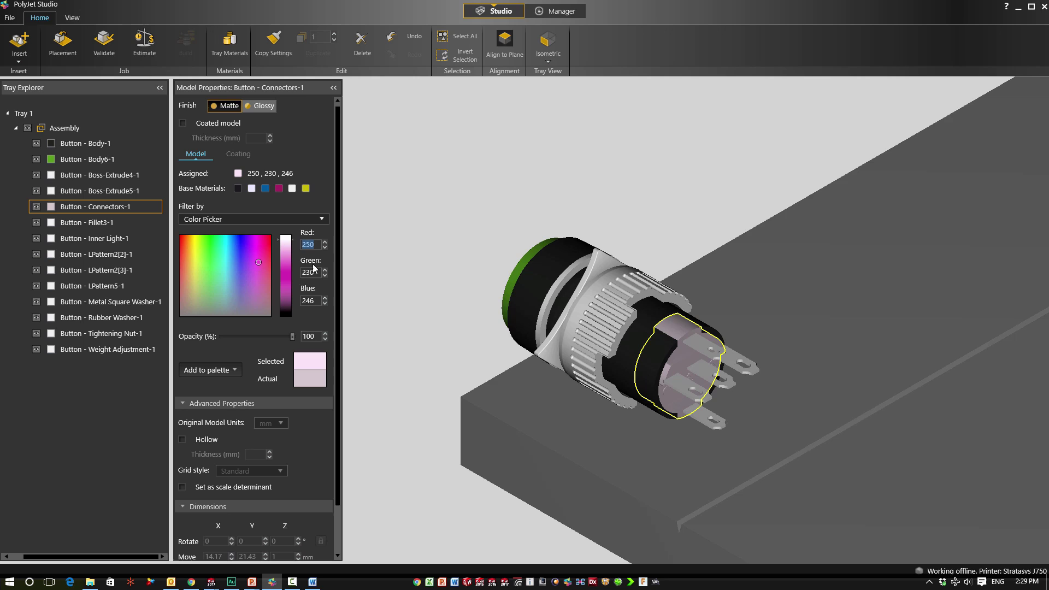
type("0")
key("Tab")
type("150")
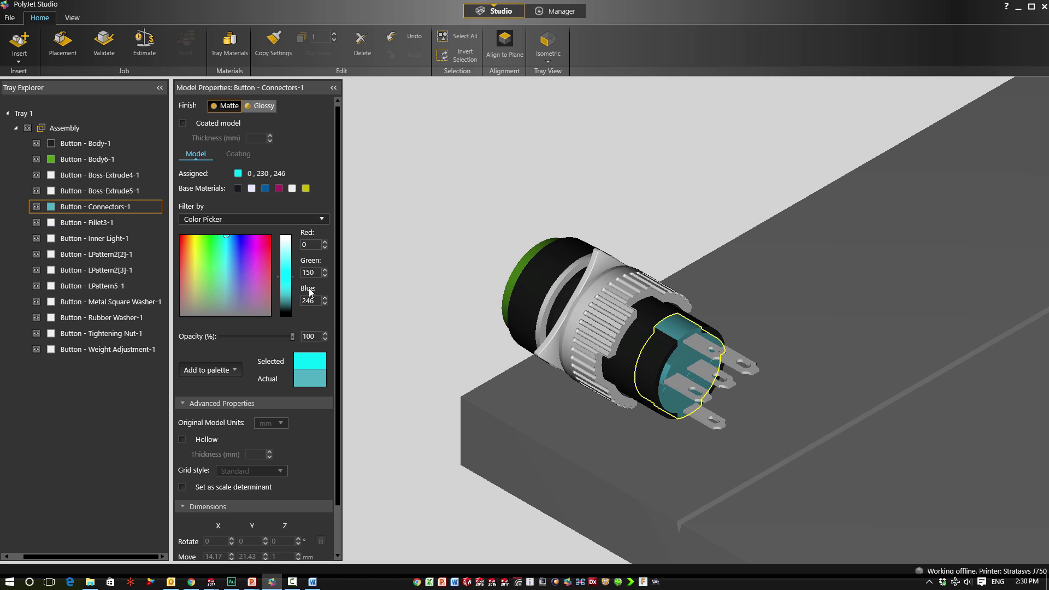
key("Tab")
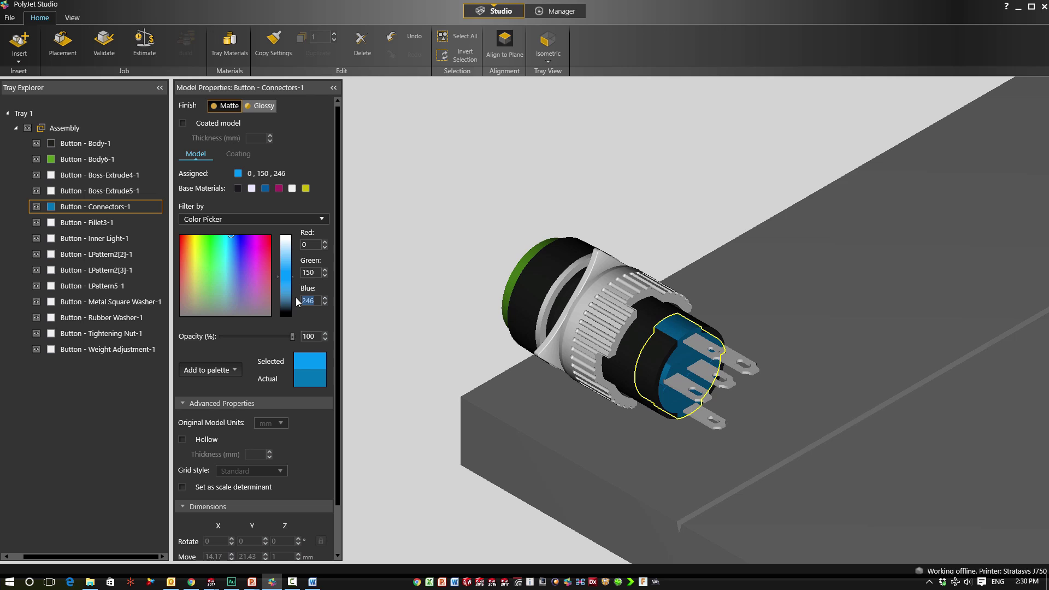
type("255")
left_click(486, 264)
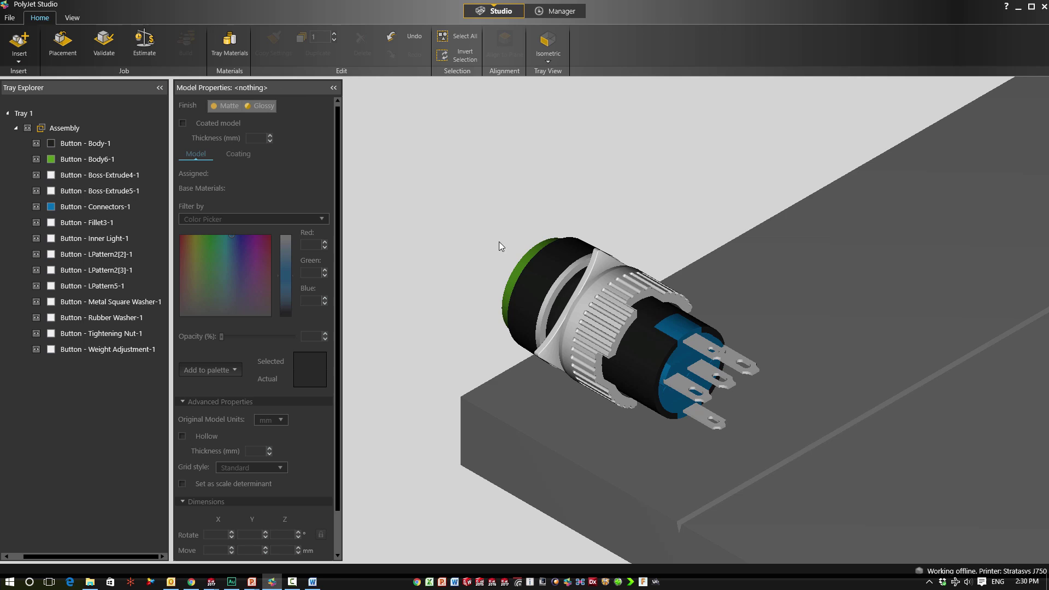